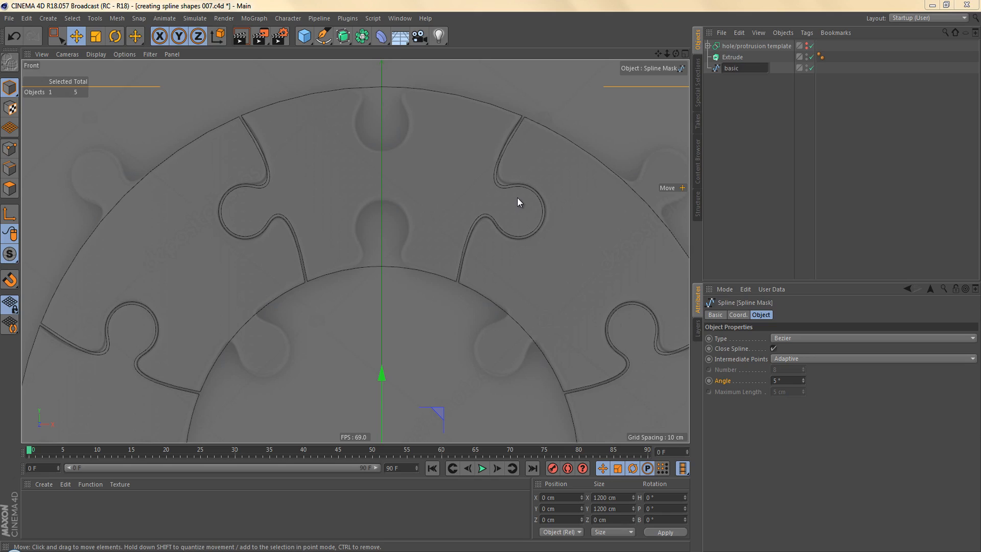
Rename the spline below the Extrude object as "basic puzzle pieces".
{"action": "type", "text": "ieces"}
{"action": "key", "text": "Return"}
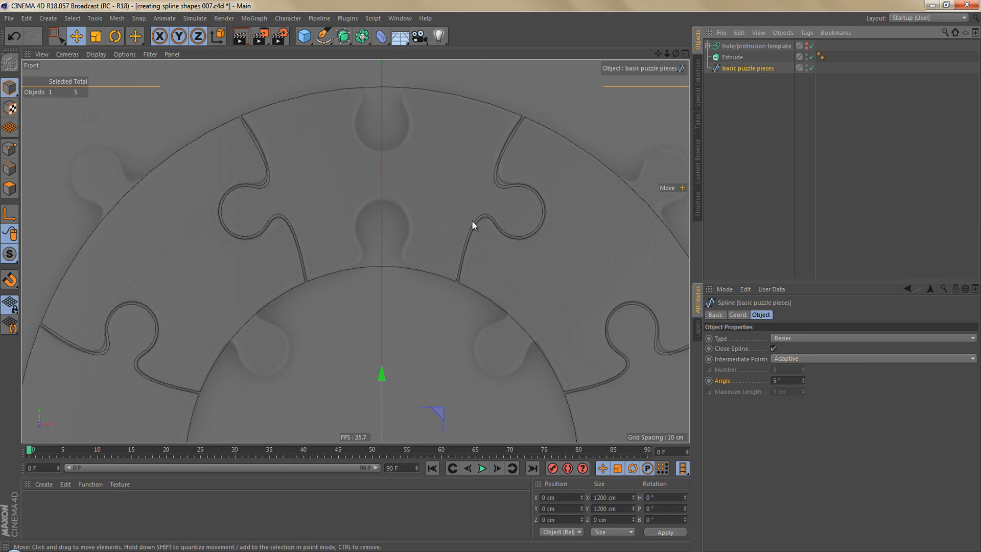
Select all connected points of the top middle piece in basic puzzle pieces and split them into a separate spline.
{"action": "key", "text": "Return"}
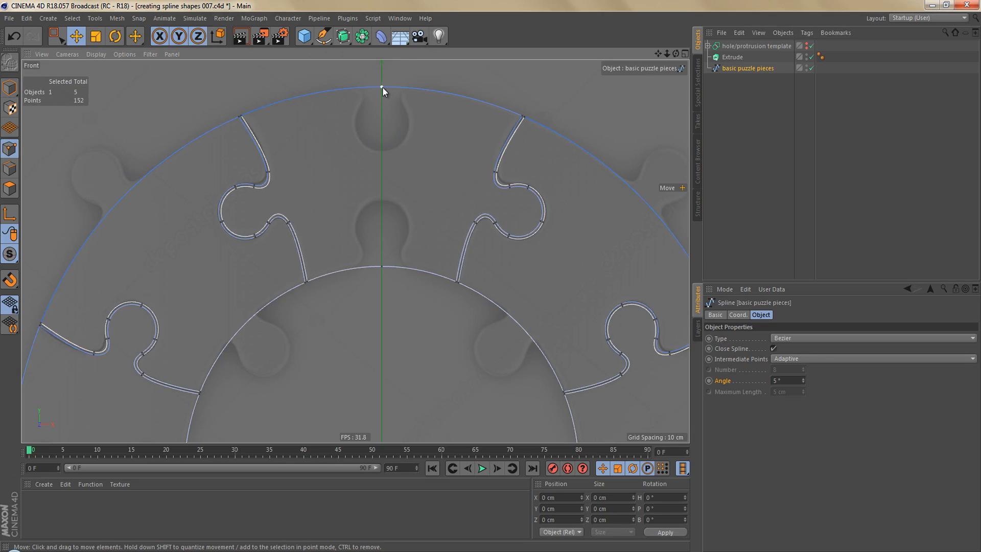
{"action": "left_click", "coordinate": [382, 87]}
{"action": "scroll", "coordinate": [403, 92], "scroll_direction": "up", "scroll_amount": 6}
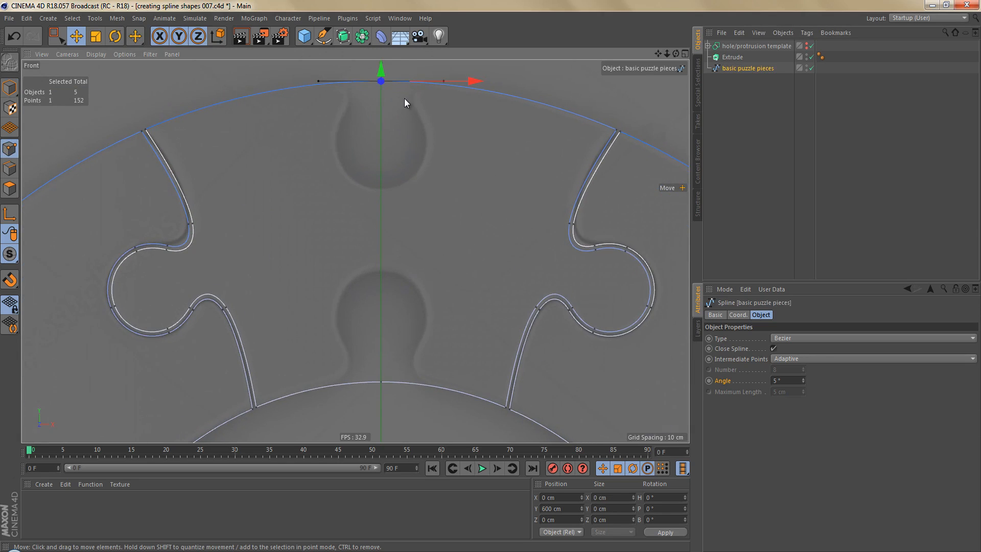
{"action": "left_click", "coordinate": [72, 18]}
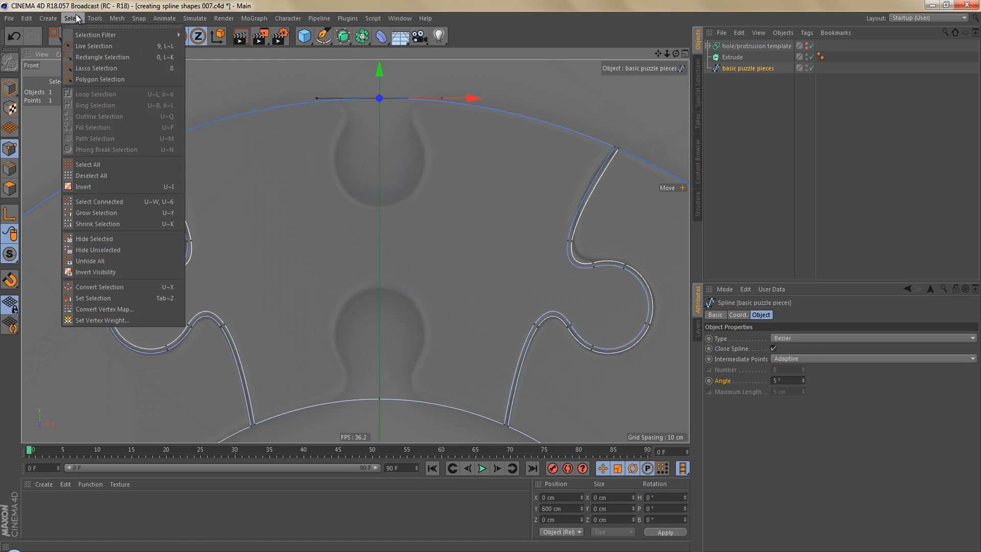
{"action": "left_click", "coordinate": [128, 201]}
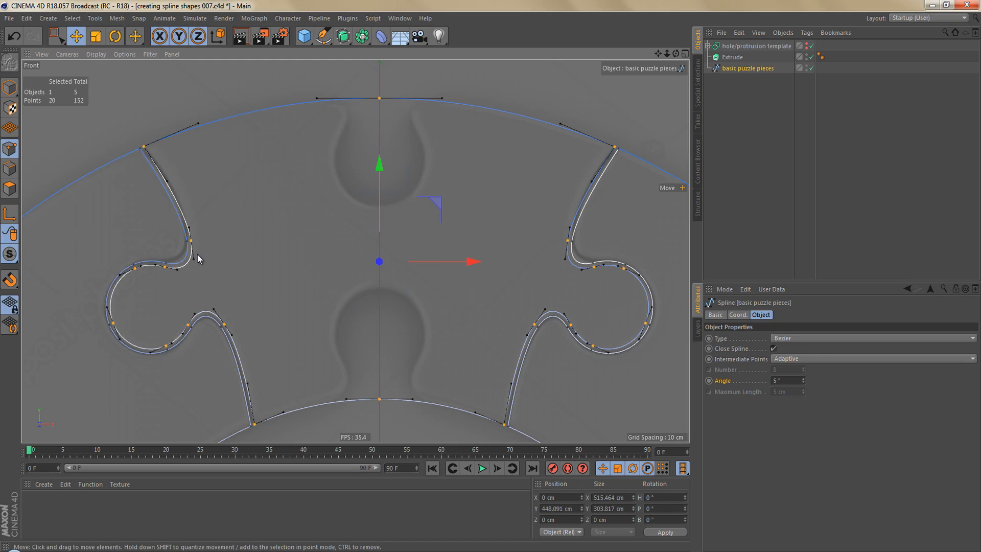
{"action": "right_click", "coordinate": [261, 169]}
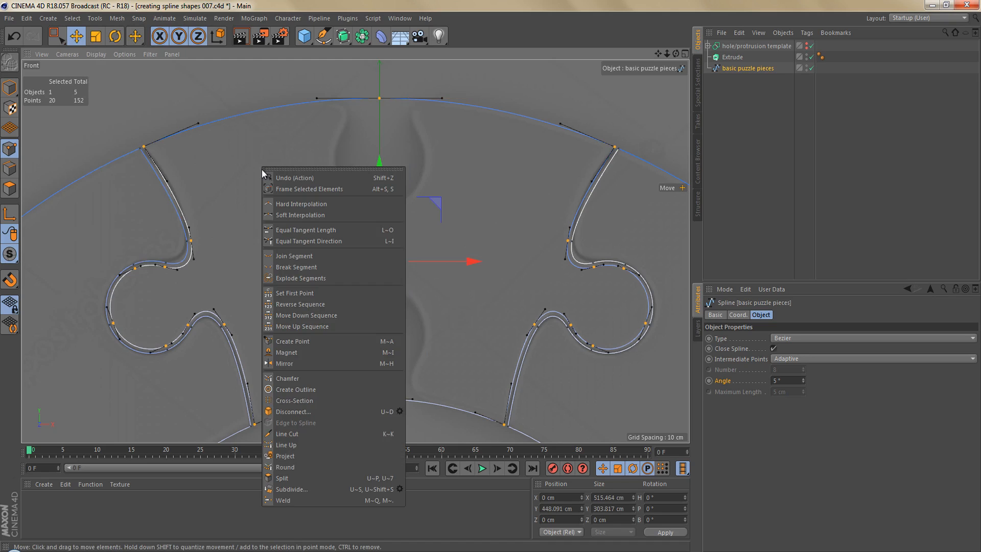
{"action": "left_click", "coordinate": [304, 478]}
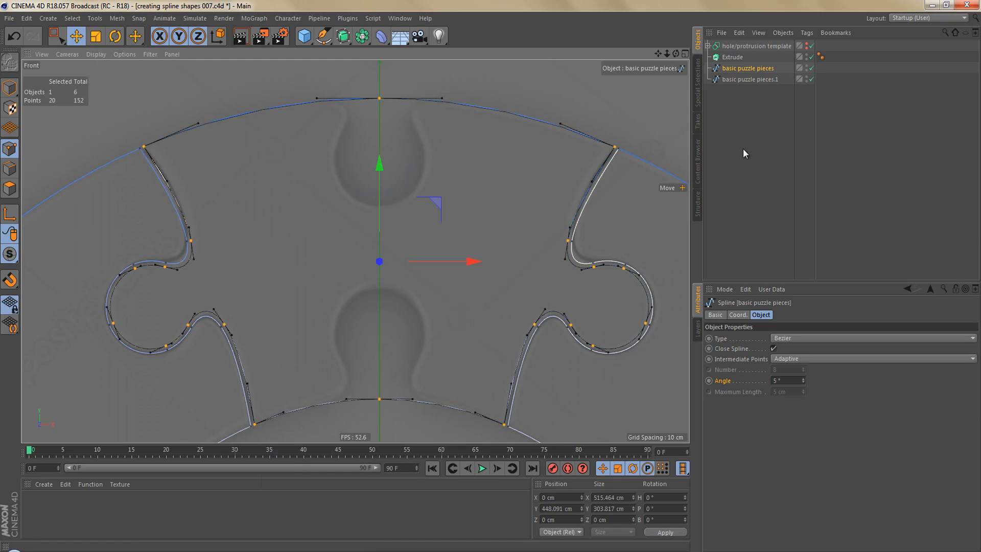
Rename the new spline of the top middle piece as "piece 01".
{"action": "double_click", "coordinate": [747, 79]}
{"action": "type", "text": "p"}
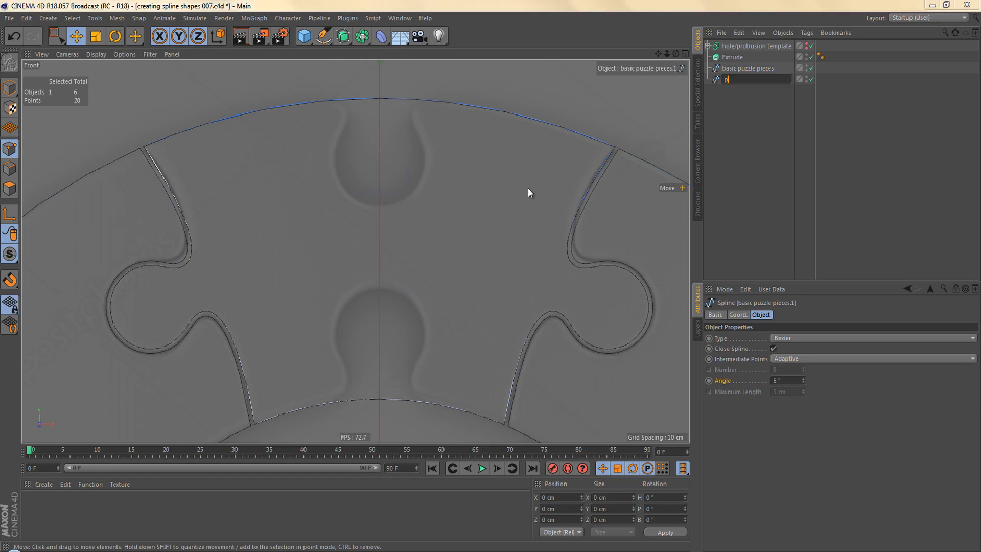
{"action": "type", "text": "iece 01"}
{"action": "key", "text": "Return"}
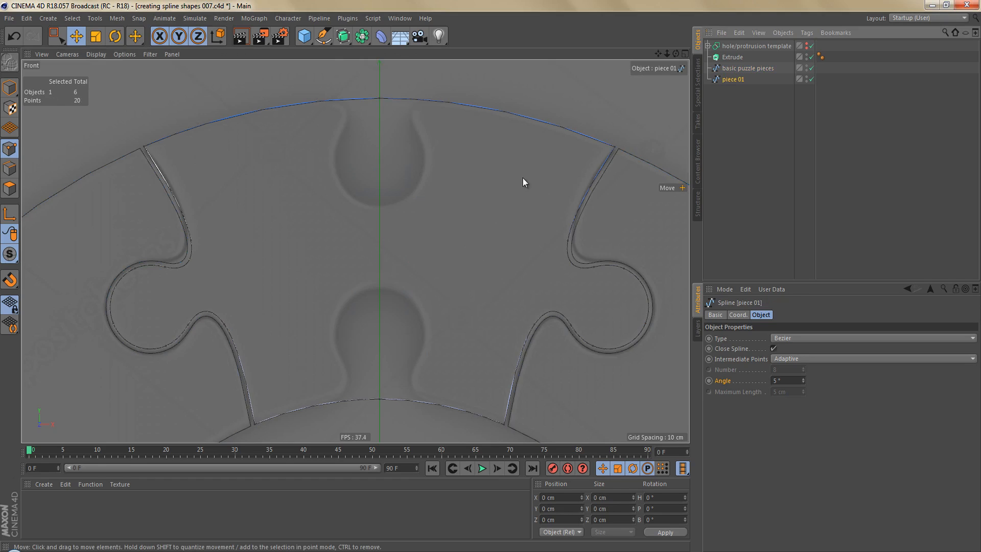
Split the connected outline of the piece left of the top middle one out of basic puzzle pieces as its own spline.
{"action": "left_click", "coordinate": [734, 68]}
{"action": "key", "text": "o"}
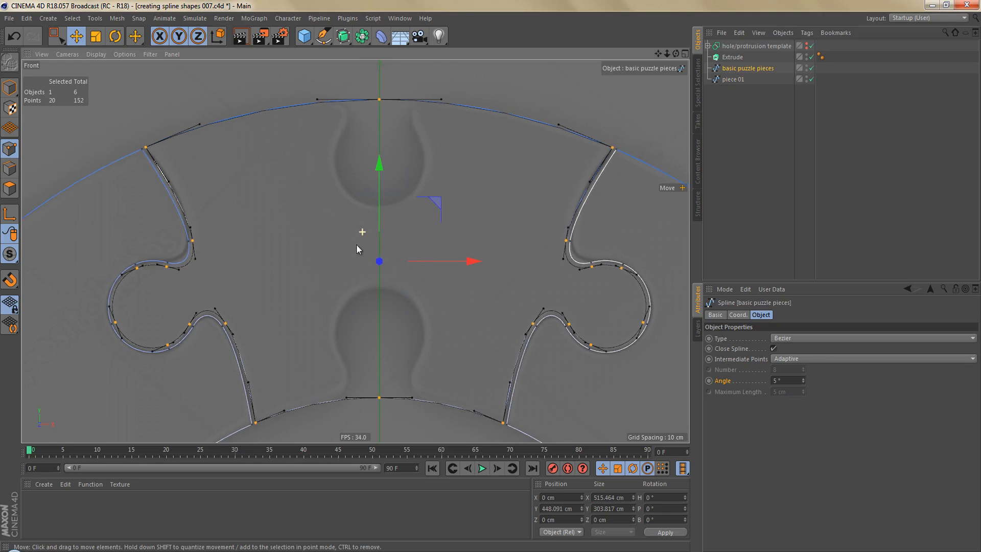
{"action": "scroll", "coordinate": [304, 291], "scroll_direction": "up", "scroll_amount": 8}
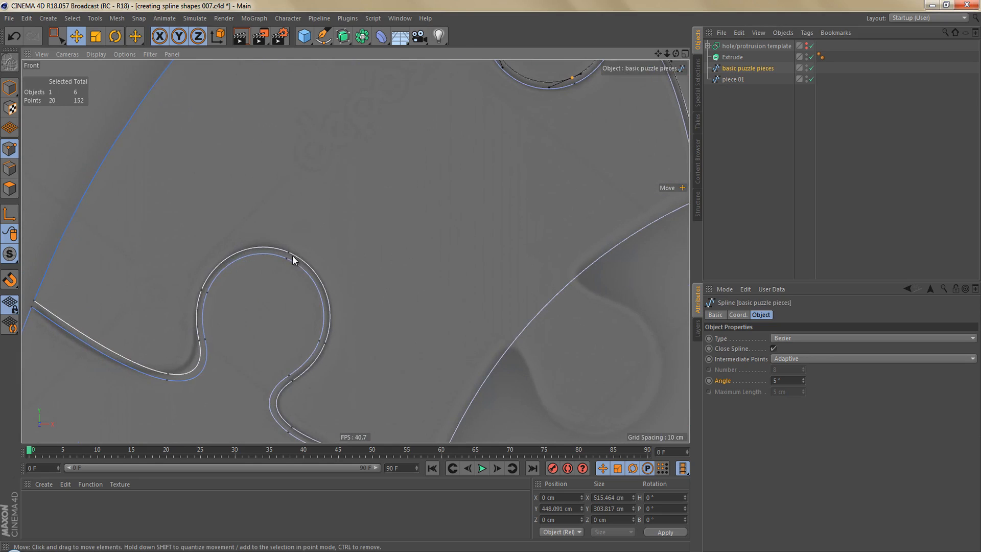
{"action": "left_click", "coordinate": [290, 252]}
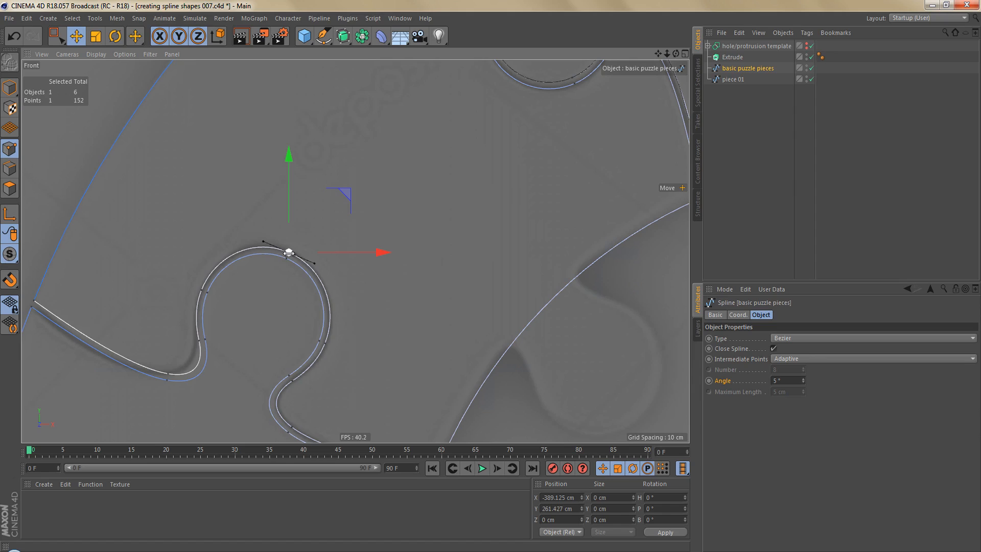
{"action": "key", "text": "ctrl+a"}
{"action": "key", "text": "u"}
{"action": "key", "text": "p"}
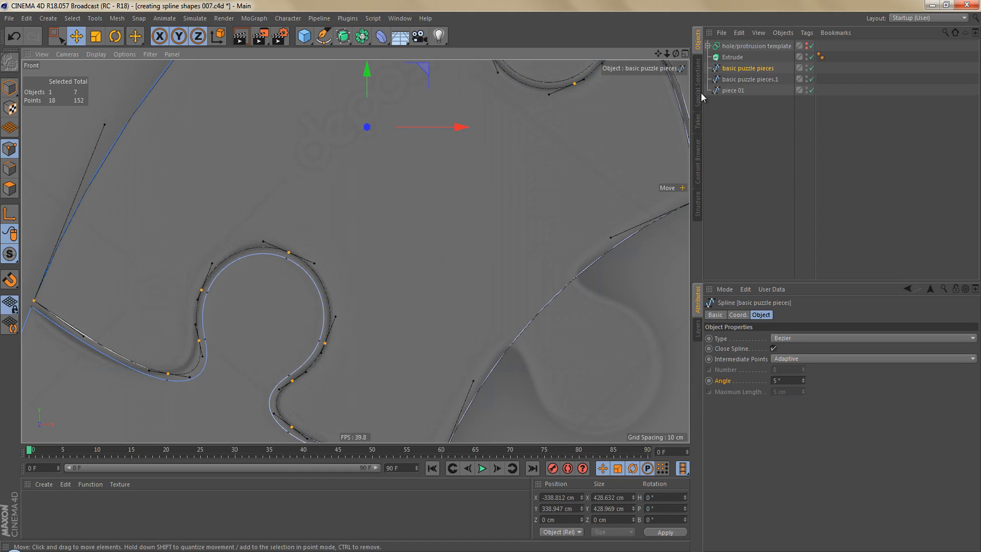
Rename the spline split from the left neighbouring piece as "piece 02".
{"action": "left_click", "coordinate": [741, 80]}
{"action": "double_click", "coordinate": [740, 80]}
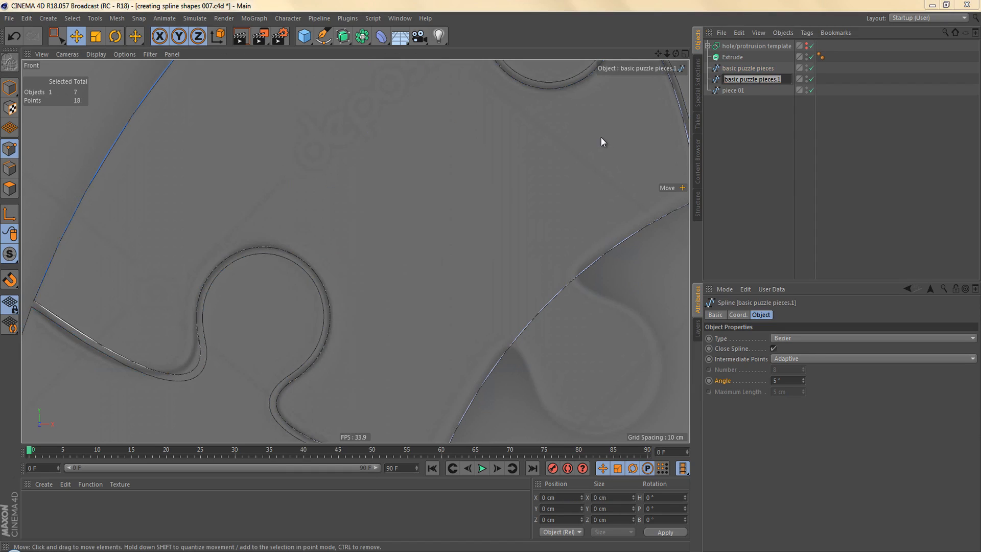
{"action": "type", "text": "piece 02"}
{"action": "key", "text": "Return"}
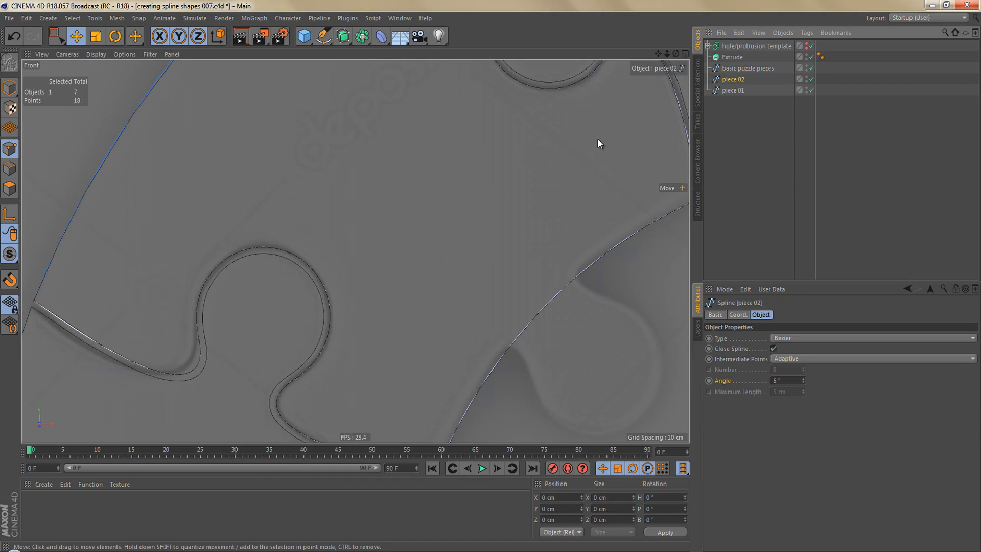
Hide the basic puzzle pieces and piece 02 splines in the viewport, leaving piece 01 shown.
{"action": "left_click", "coordinate": [807, 67]}
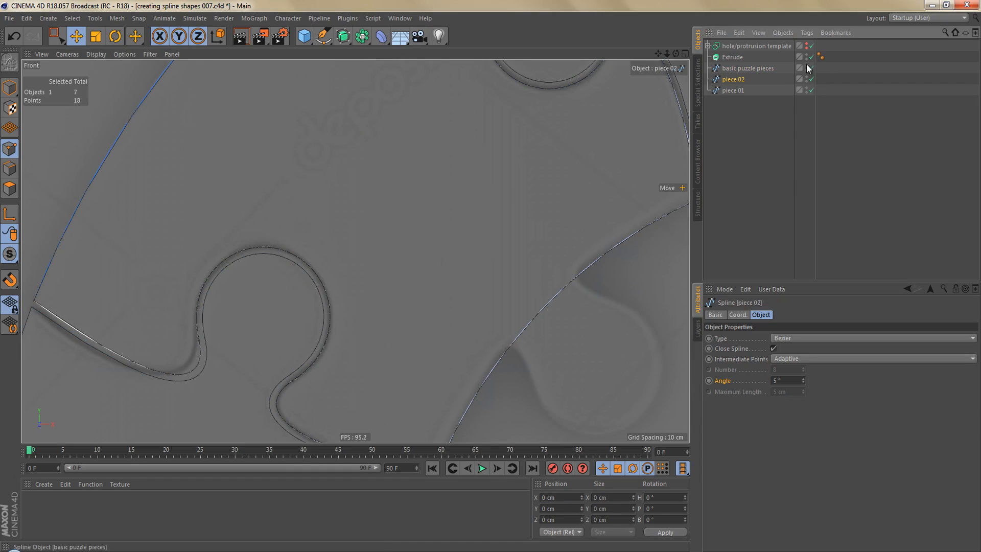
{"action": "scroll", "coordinate": [497, 191], "scroll_direction": "down", "scroll_amount": 10}
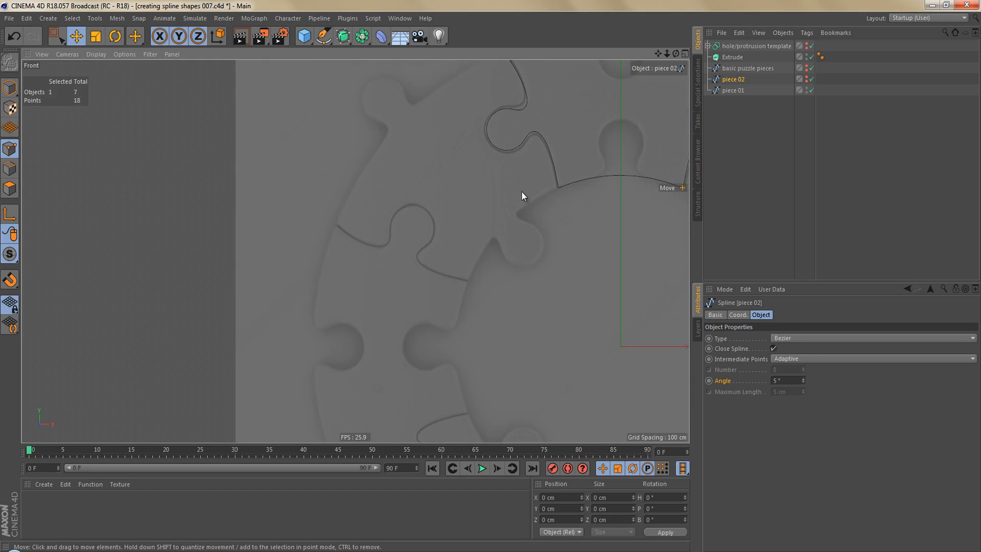
{"action": "scroll", "coordinate": [497, 171], "scroll_direction": "up", "scroll_amount": 8}
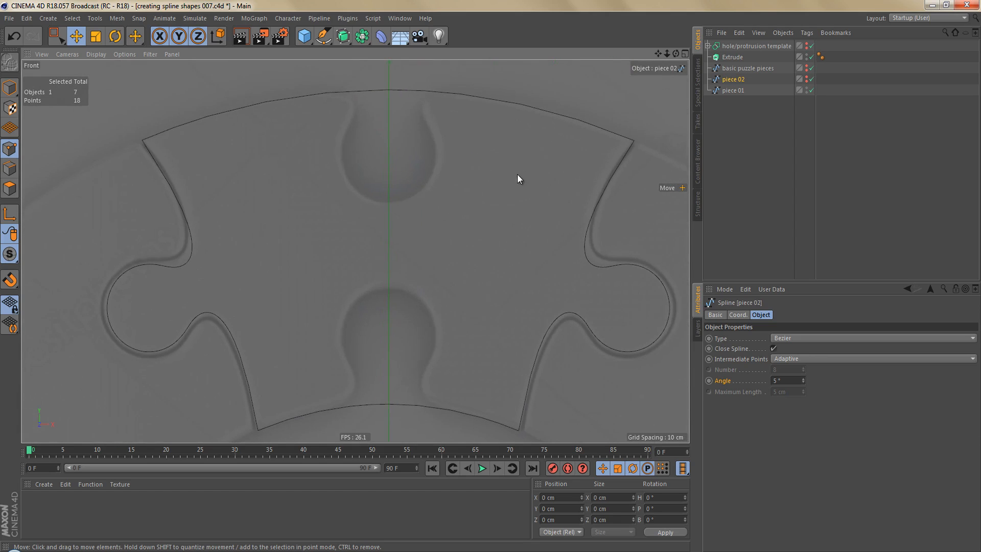
Duplicate the hole/protrusion template below piece 01 and turn the copy into a visible, editable spline.
{"action": "left_click", "coordinate": [742, 45]}
{"action": "left_click_drag", "start_coordinate": [748, 47], "coordinate": [751, 108], "text": "ctrl"}
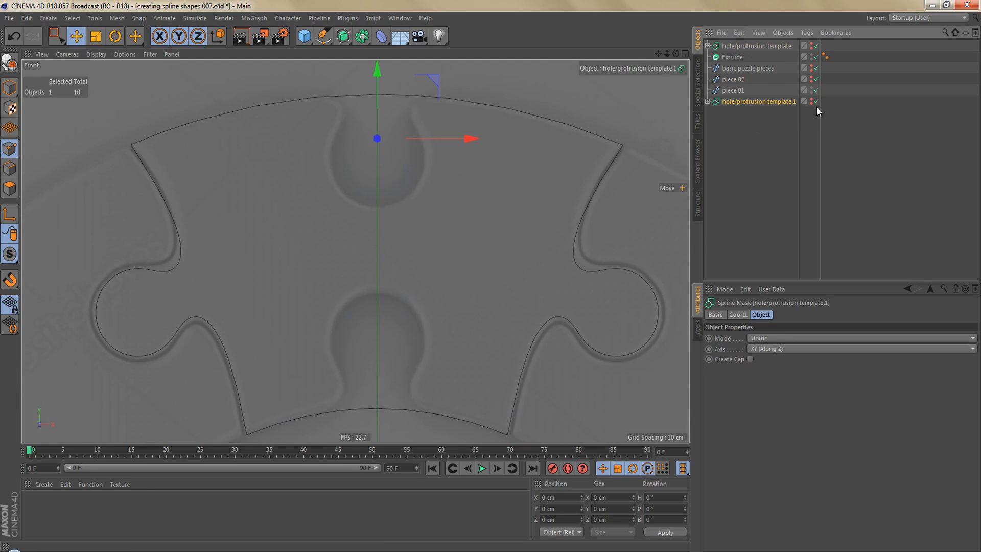
{"action": "left_click", "coordinate": [811, 101]}
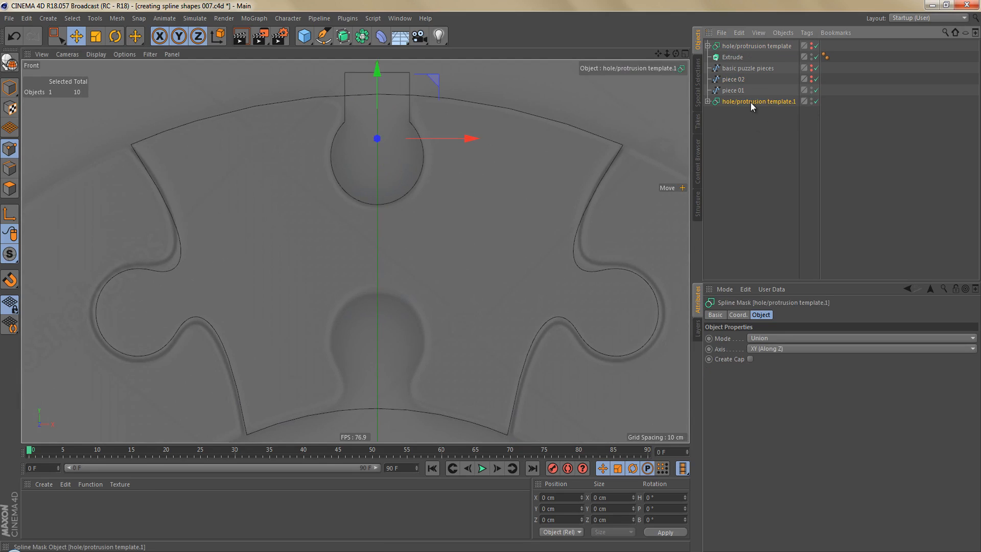
{"action": "key", "text": "c"}
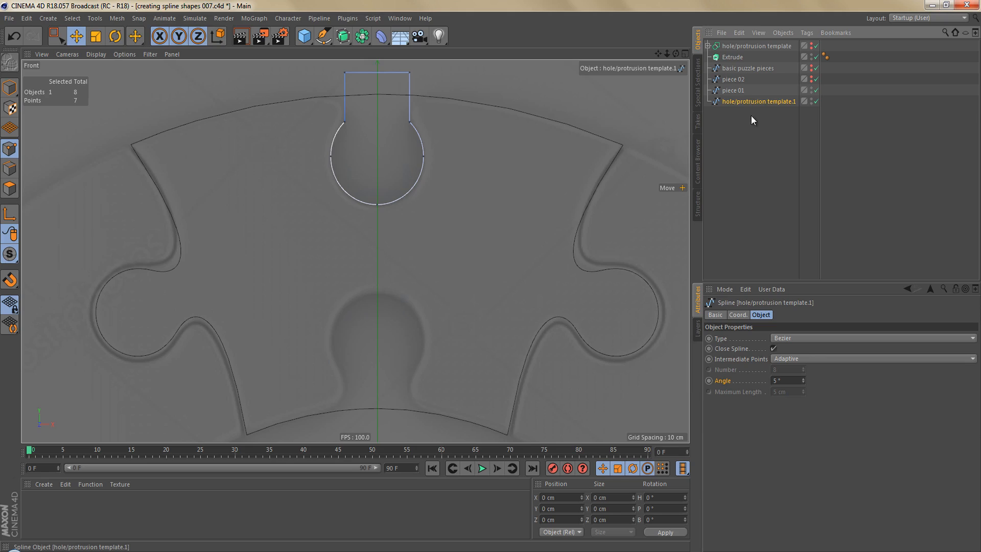
Duplicate the editable template spline and rotate the copy 180° so its opening faces downward.
{"action": "left_click", "coordinate": [750, 112]}
{"action": "key", "text": "Return"}
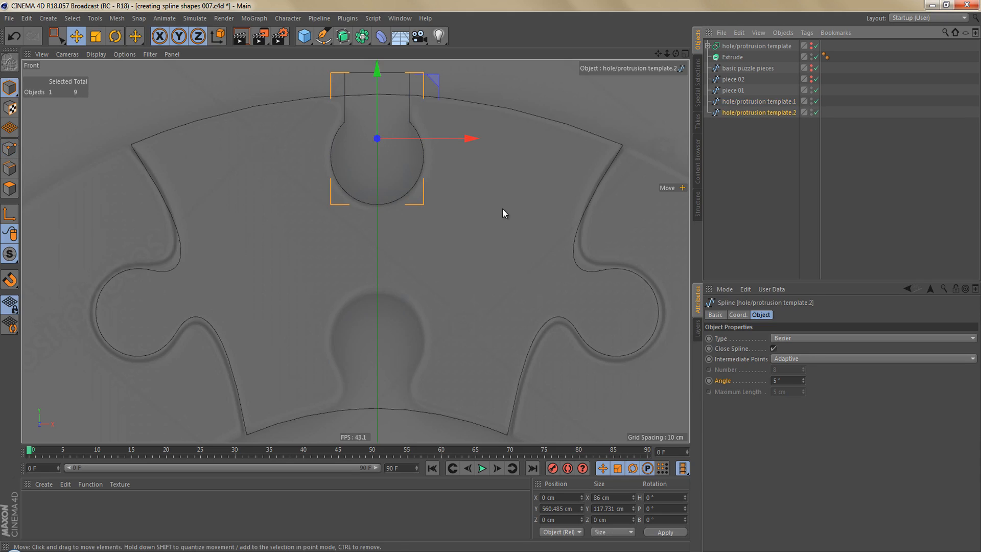
{"action": "key", "text": "r"}
{"action": "left_click_drag", "start_coordinate": [379, 105], "coordinate": [379, 354]}
{"action": "key", "text": "e"}
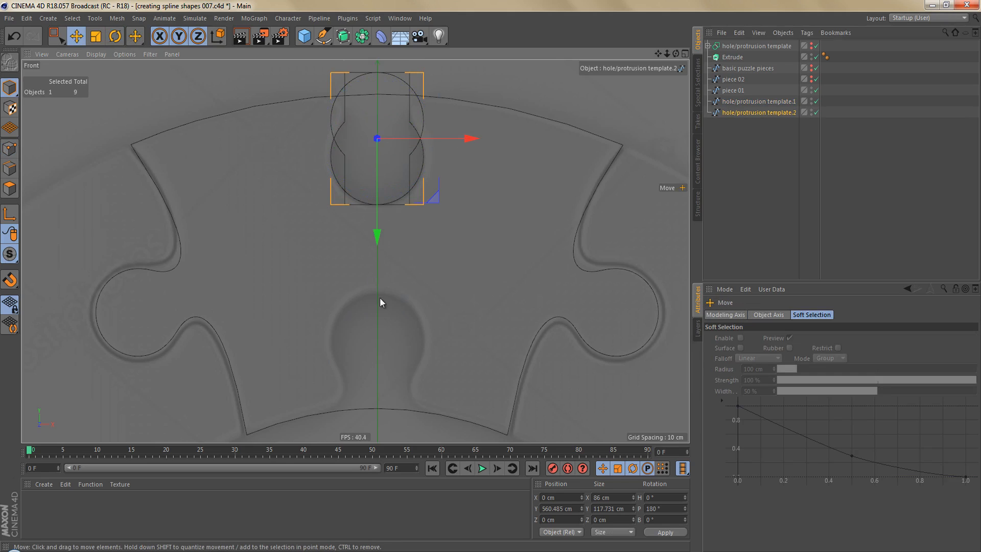
Move the rotated template copy down to about Y 363 cm, aligning it with the lower hole of the piece.
{"action": "left_click_drag", "start_coordinate": [378, 246], "coordinate": [490, 278]}
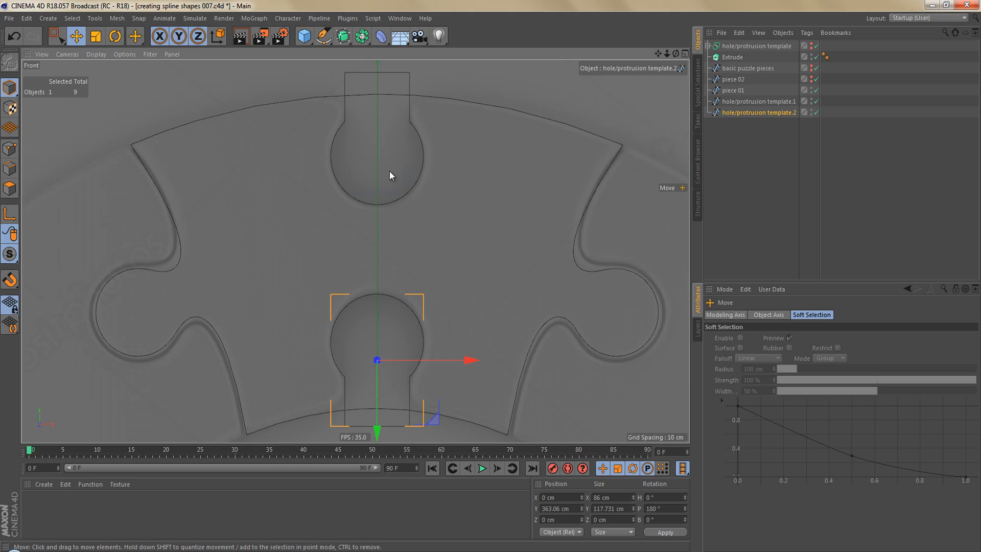
{"action": "right_click_drag", "start_coordinate": [390, 171], "coordinate": [419, 163], "text": "alt"}
{"action": "middle_click_drag", "start_coordinate": [397, 296], "coordinate": [413, 109], "text": "alt"}
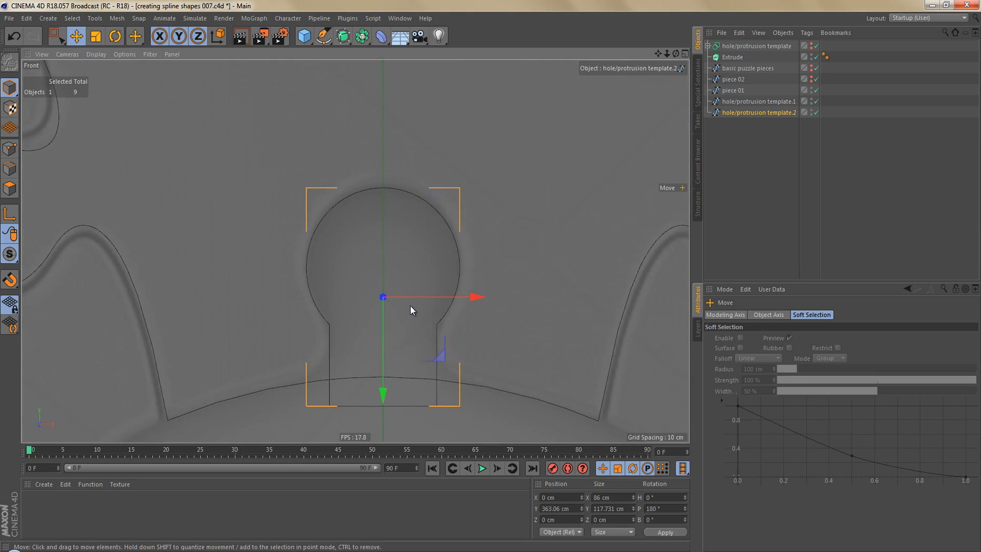
{"action": "scroll", "coordinate": [410, 305], "scroll_direction": "down", "scroll_amount": 6}
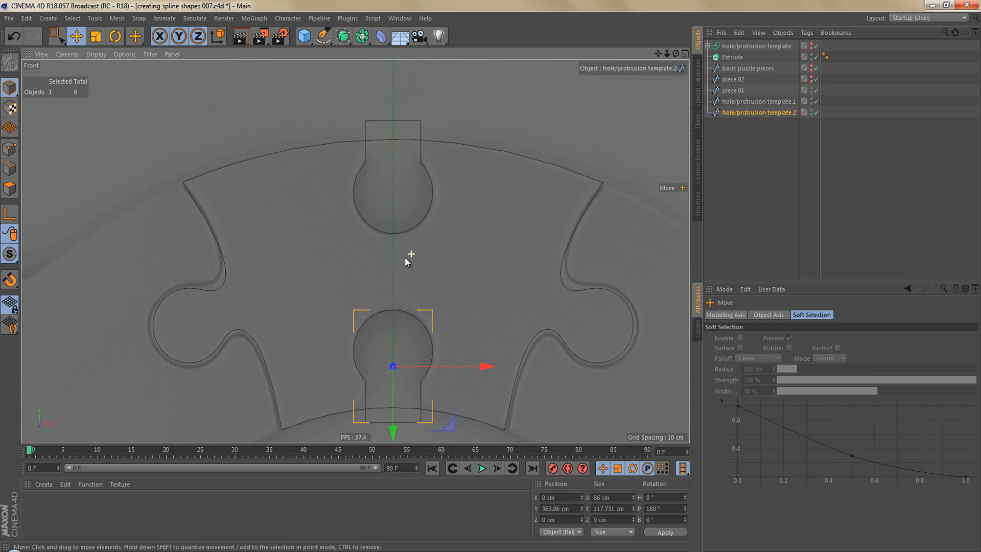
Merge the two template splines into a single spline with Connect Objects + Delete.
{"action": "scroll", "coordinate": [404, 257], "scroll_direction": "down", "scroll_amount": 1}
{"action": "left_click", "coordinate": [749, 99], "text": "ctrl"}
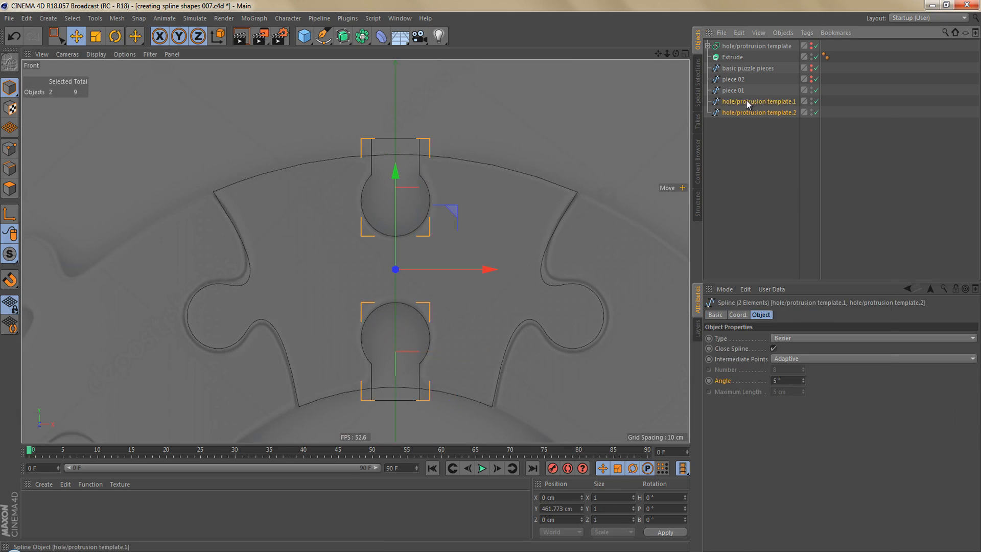
{"action": "right_click", "coordinate": [747, 100]}
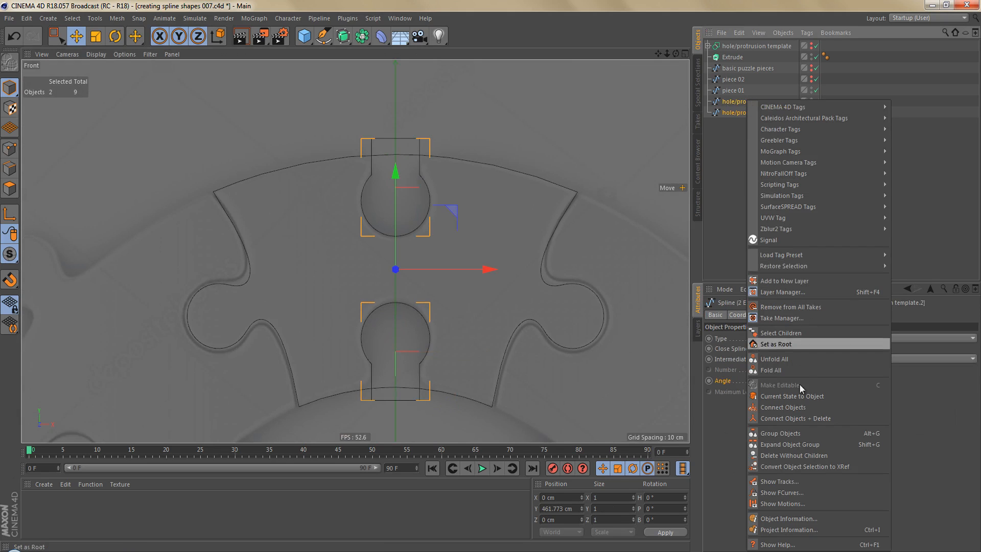
{"action": "left_click", "coordinate": [839, 415]}
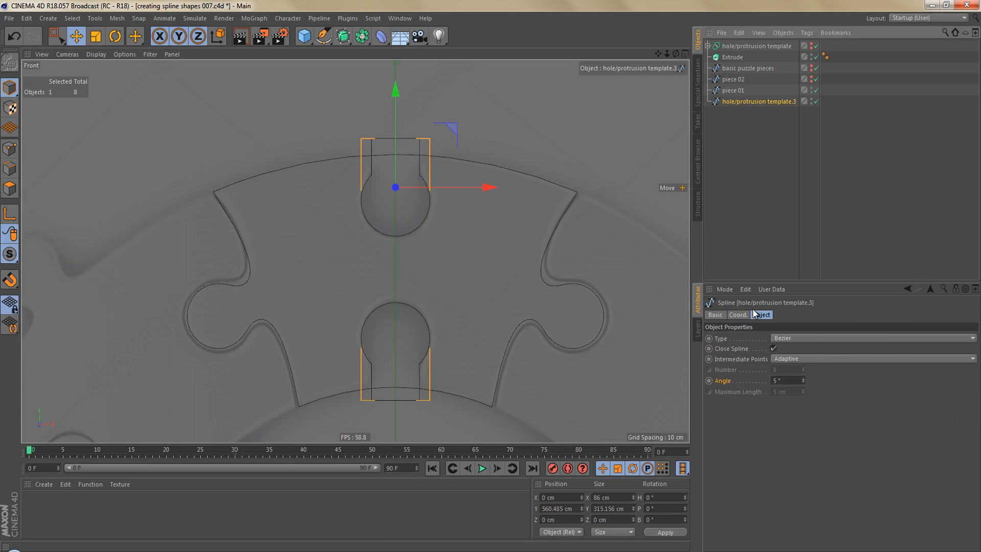
Put piece 01 inside a new Spline Mask and add the merged template spline to it as the second child.
{"action": "left_click", "coordinate": [733, 91]}
{"action": "left_click_drag", "start_coordinate": [366, 40], "coordinate": [407, 77], "text": "alt"}
{"action": "left_click_drag", "start_coordinate": [734, 113], "coordinate": [738, 96]}
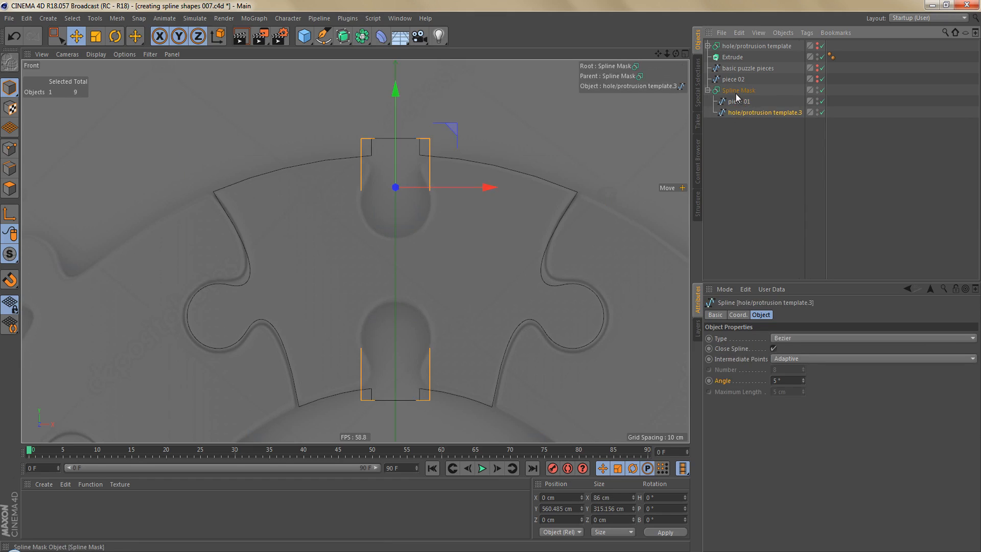
Set the Spline Mask's mode to A subtract B and make the result an editable spline.
{"action": "left_click", "coordinate": [738, 92]}
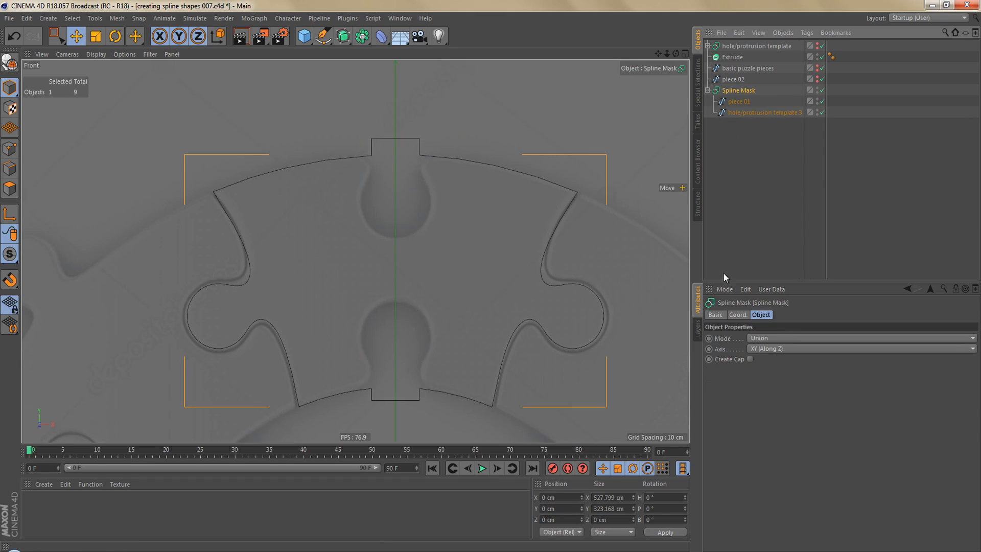
{"action": "left_click", "coordinate": [777, 339]}
{"action": "left_click", "coordinate": [793, 359]}
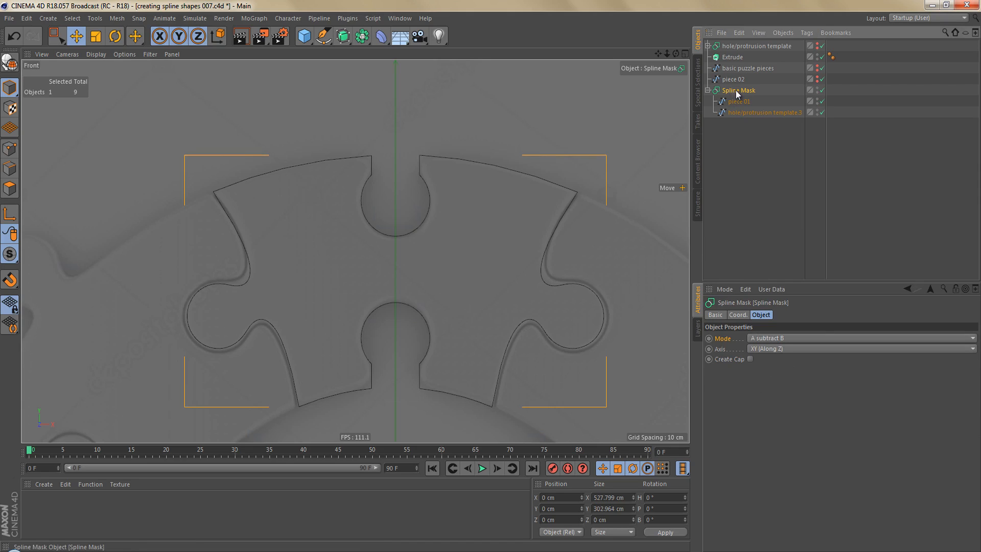
{"action": "key", "text": "c"}
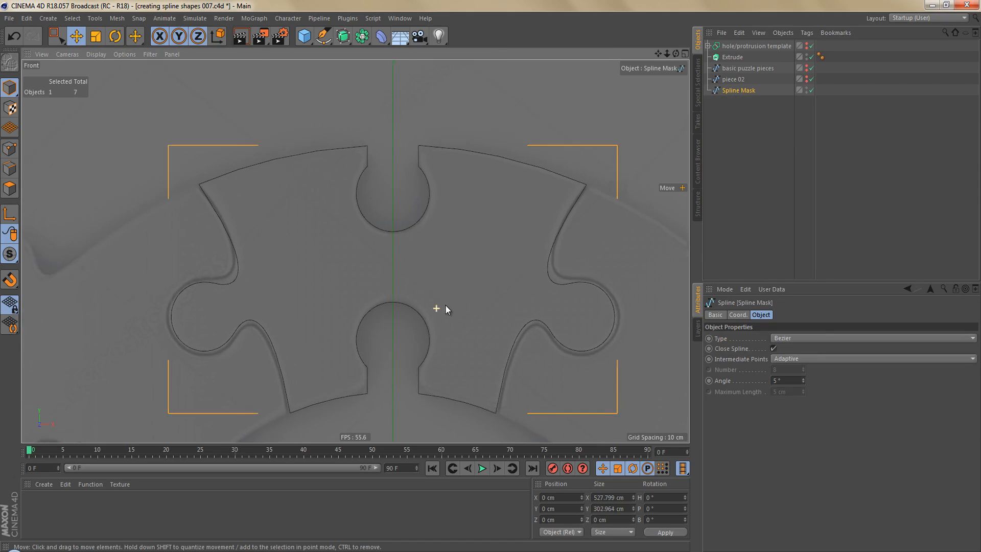
In point mode, try to chamfer the left corner point at the upper hole's opening with a radius of about 11.35 cm.
{"action": "scroll", "coordinate": [445, 305], "scroll_direction": "up", "scroll_amount": 4}
{"action": "scroll", "coordinate": [379, 201], "scroll_direction": "up", "scroll_amount": 2}
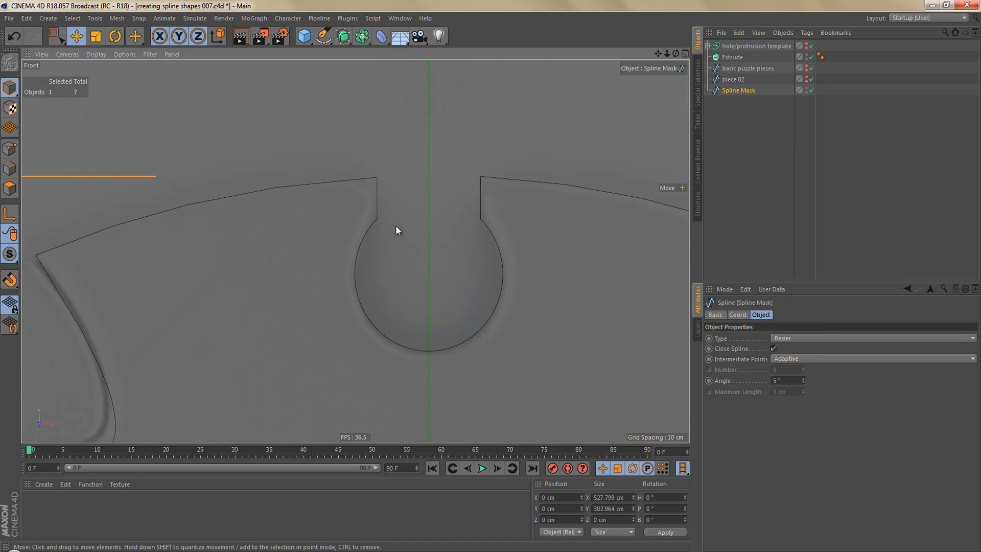
{"action": "key", "text": "Return"}
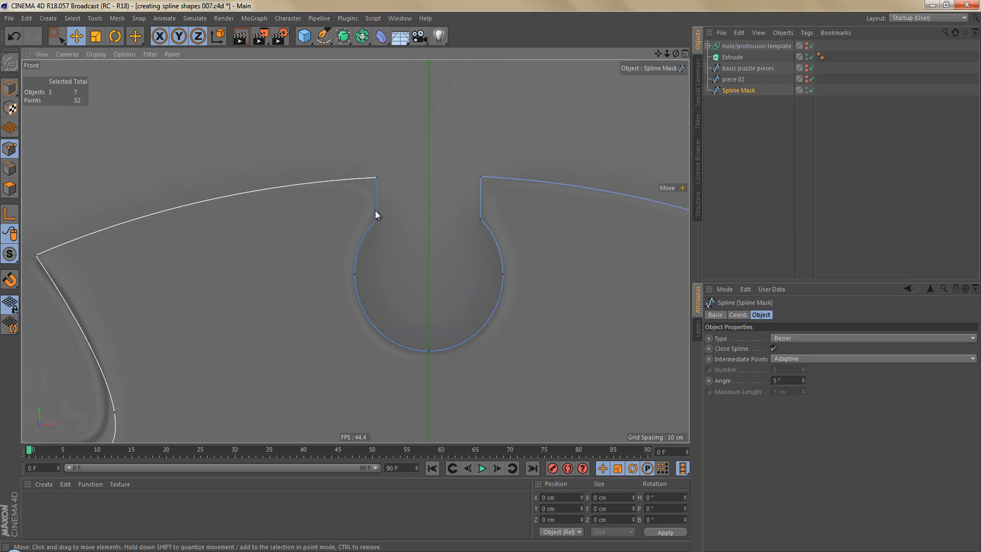
{"action": "left_click", "coordinate": [376, 178]}
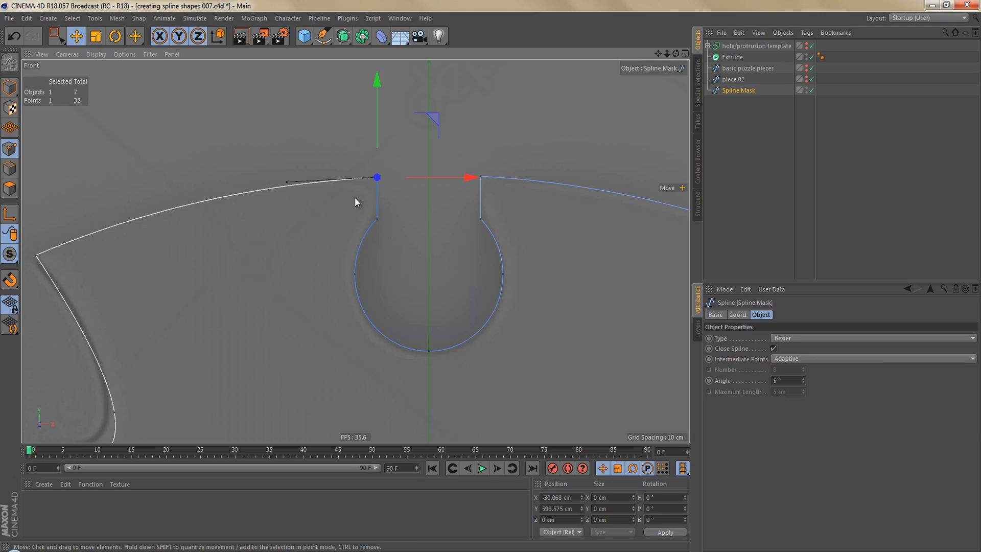
{"action": "right_click", "coordinate": [487, 119]}
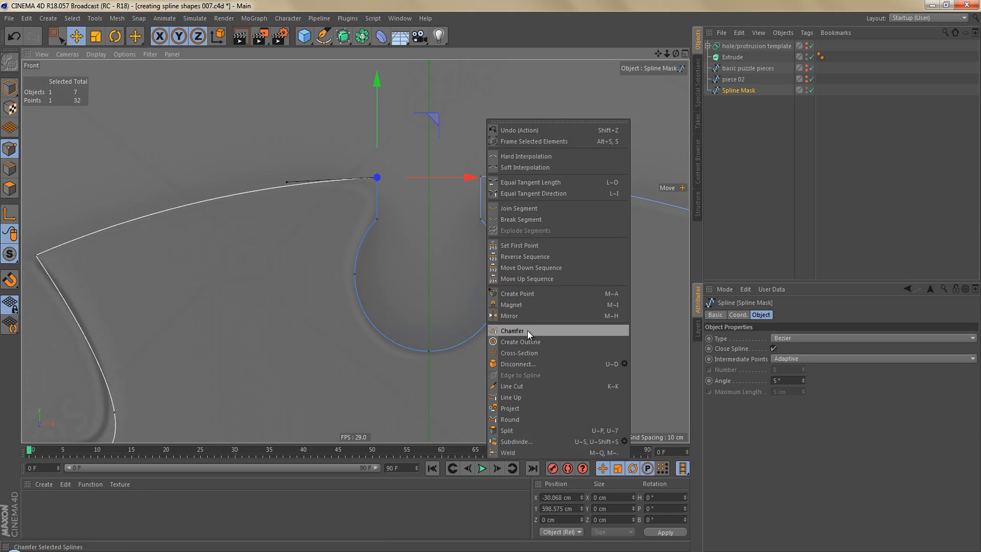
{"action": "left_click", "coordinate": [528, 330]}
{"action": "left_click_drag", "start_coordinate": [403, 183], "coordinate": [498, 278]}
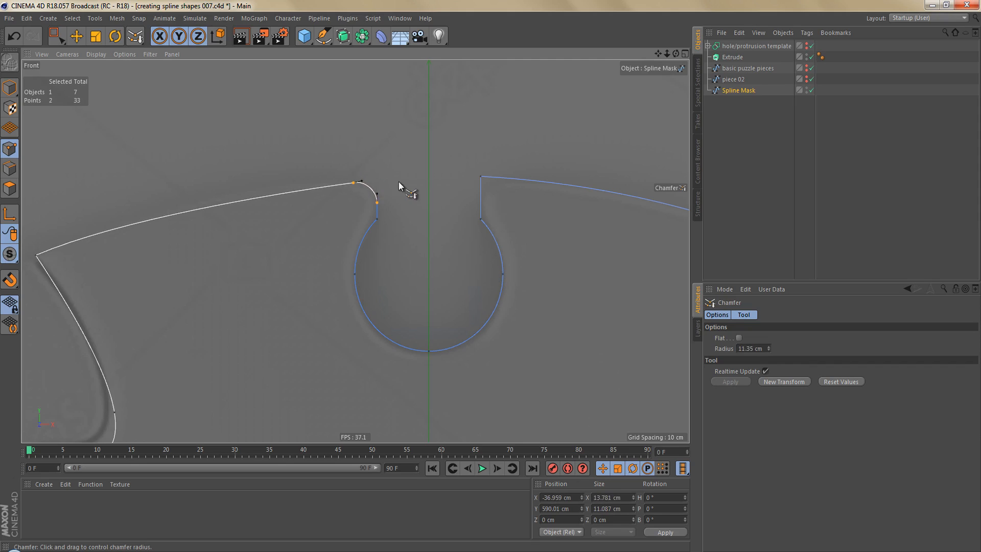
{"action": "left_click_drag", "start_coordinate": [400, 186], "coordinate": [376, 199]}
{"action": "key", "text": "ctrl+z"}
Line-cut across the spline on both sides of the upper hole's left neck and delete the two original corner points.
{"action": "right_click_drag", "start_coordinate": [376, 209], "coordinate": [408, 207], "text": "alt"}
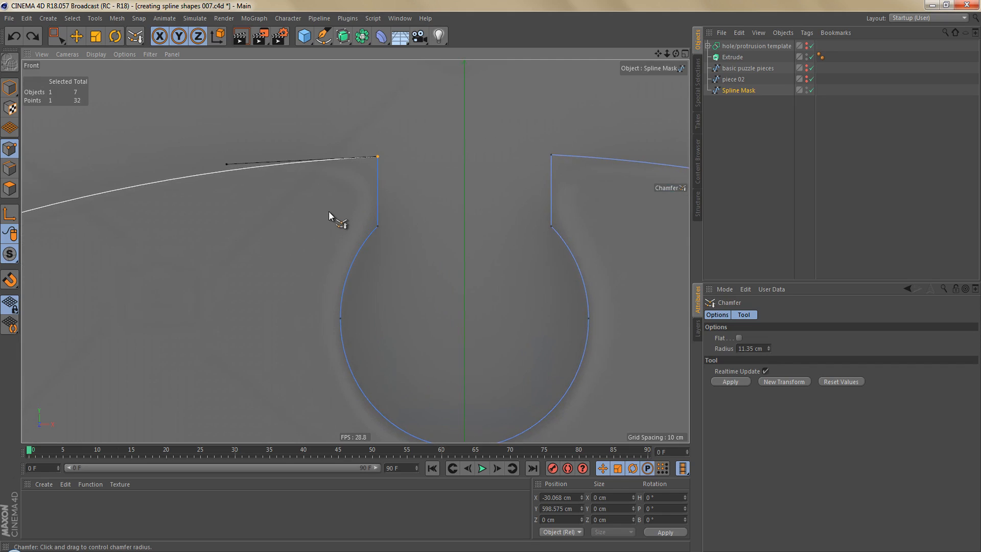
{"action": "right_click", "coordinate": [465, 127]}
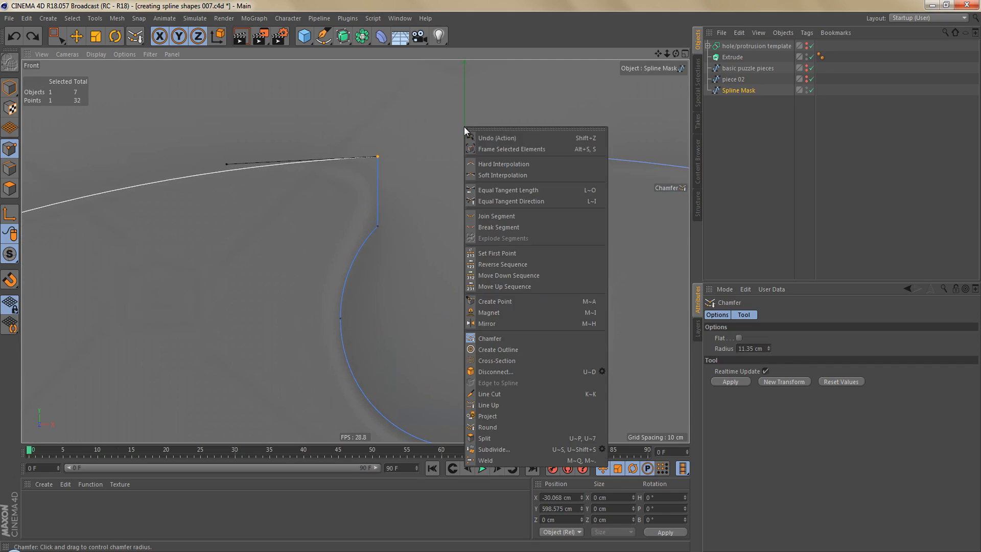
{"action": "left_click", "coordinate": [518, 394]}
{"action": "scroll", "coordinate": [379, 259], "scroll_direction": "up", "scroll_amount": 2}
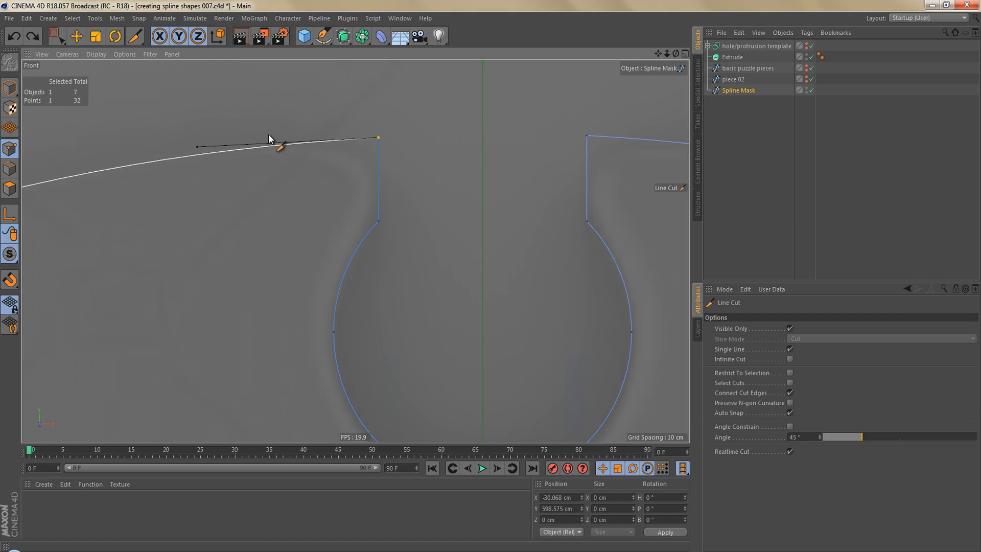
{"action": "left_click_drag", "start_coordinate": [268, 134], "coordinate": [366, 251]}
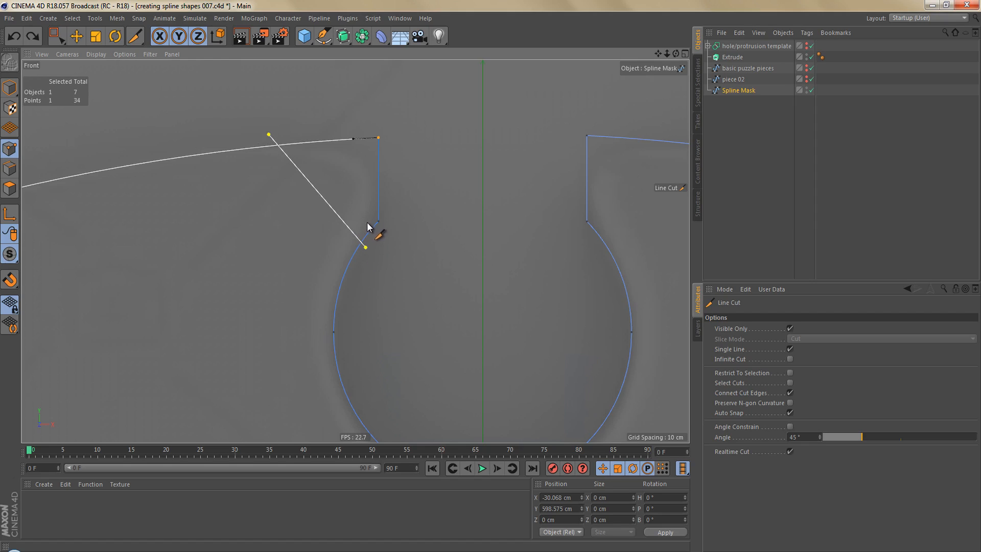
{"action": "key", "text": "0"}
{"action": "left_click_drag", "start_coordinate": [367, 122], "coordinate": [424, 224]}
{"action": "key", "text": "Delete"}
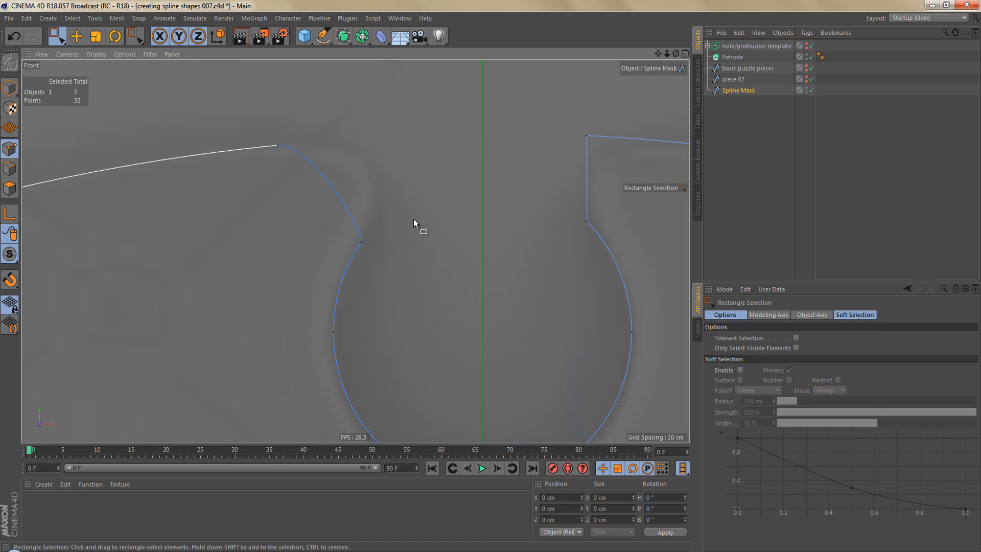
Round the upper hole's left corner by lengthening the two new points' tangents with the Pen tool and Lock Tangent Rotation enabled.
{"action": "scroll", "coordinate": [384, 208], "scroll_direction": "down", "scroll_amount": 4}
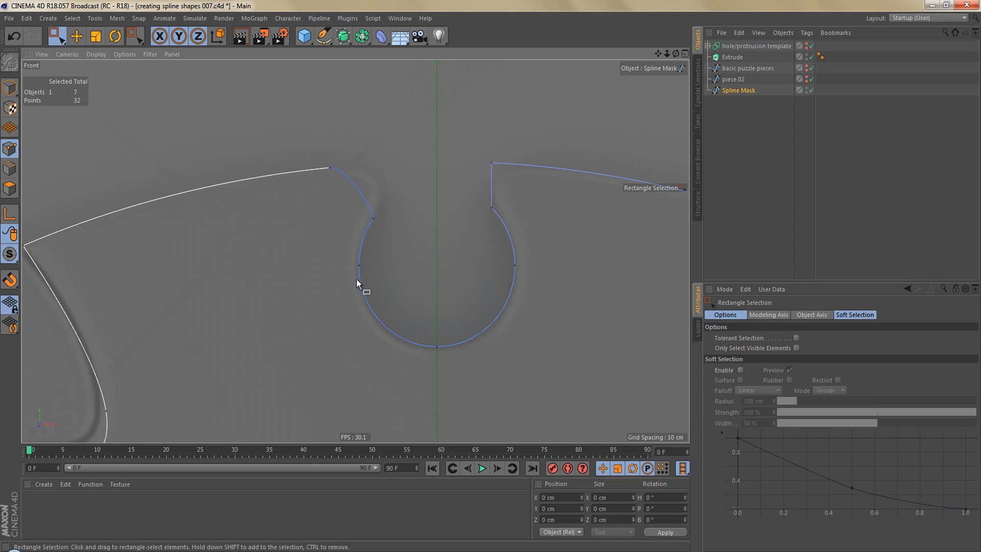
{"action": "left_click_drag", "start_coordinate": [316, 149], "coordinate": [400, 220]}
{"action": "scroll", "coordinate": [383, 195], "scroll_direction": "up", "scroll_amount": 1}
{"action": "scroll", "coordinate": [388, 192], "scroll_direction": "up", "scroll_amount": 5}
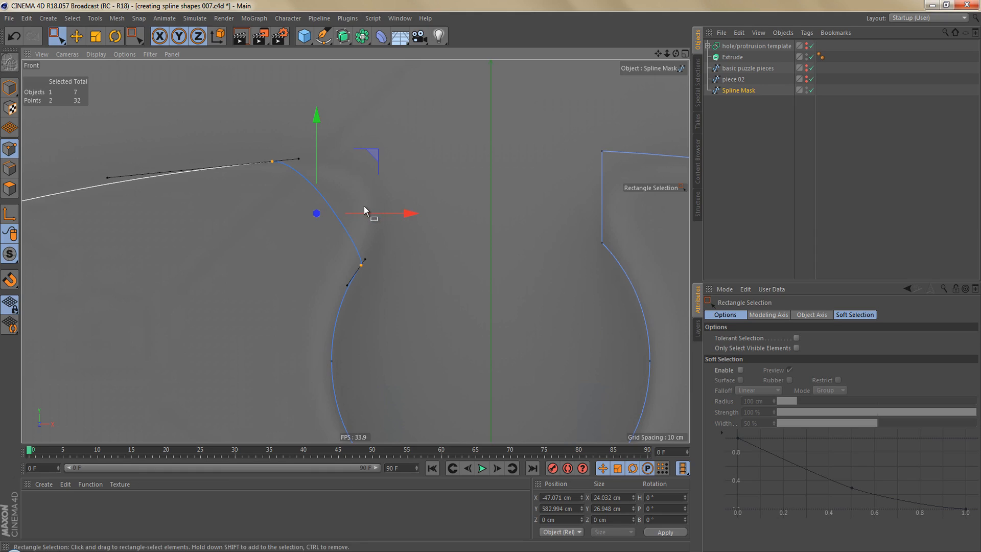
{"action": "key", "text": "space"}
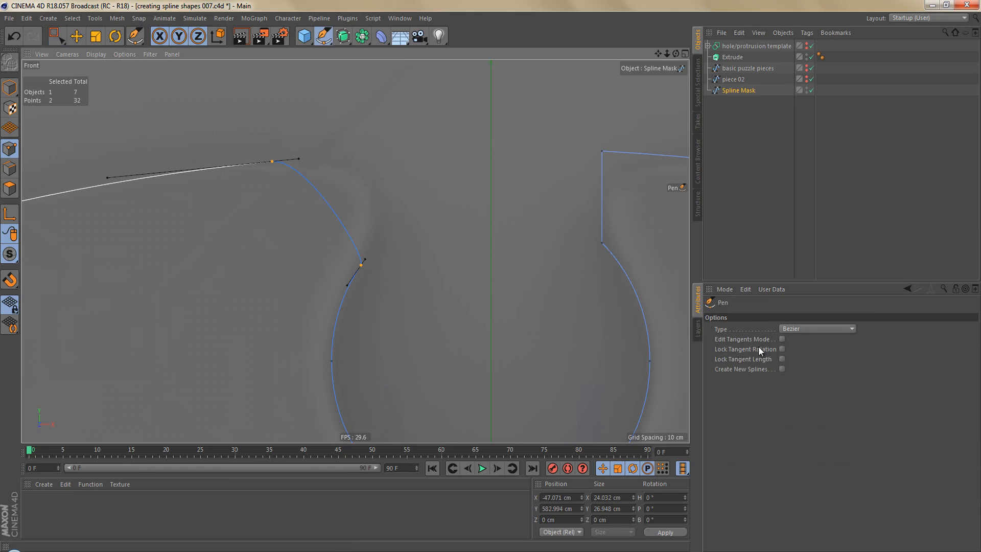
{"action": "left_click", "coordinate": [782, 349]}
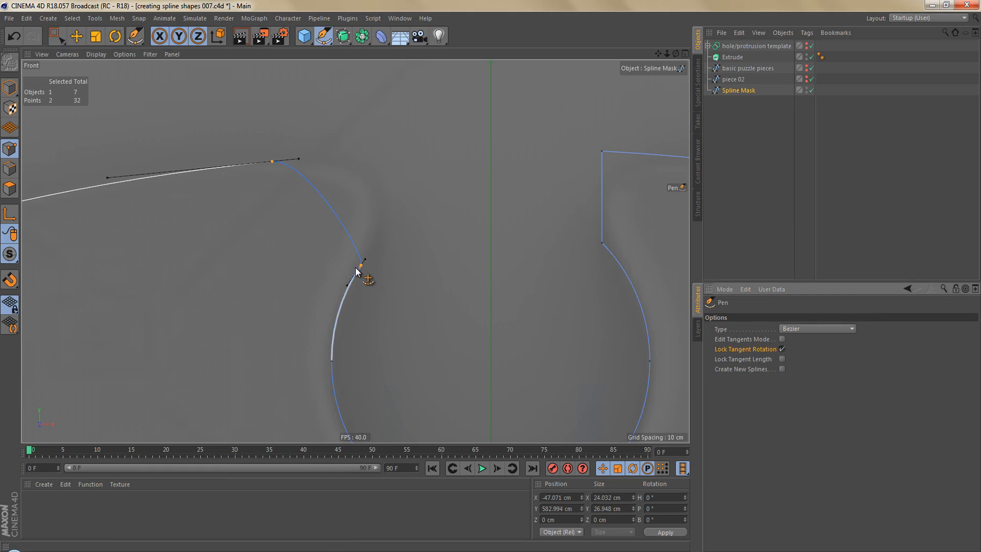
{"action": "scroll", "coordinate": [361, 270], "scroll_direction": "up", "scroll_amount": 2}
{"action": "middle_click_drag", "start_coordinate": [378, 233], "coordinate": [379, 277], "text": "alt"}
{"action": "scroll", "coordinate": [379, 280], "scroll_direction": "up", "scroll_amount": 2}
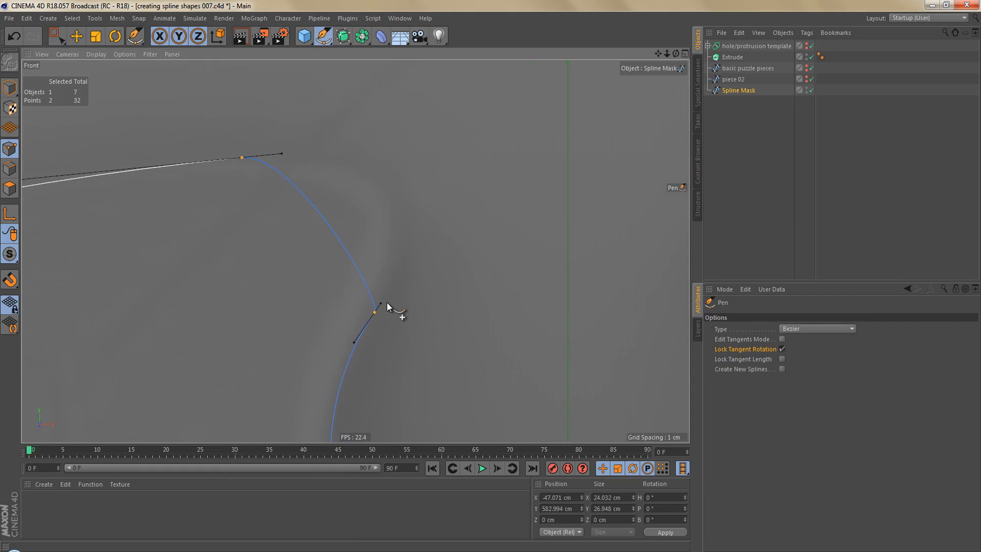
{"action": "left_click_drag", "start_coordinate": [386, 301], "coordinate": [422, 260]}
{"action": "left_click_drag", "start_coordinate": [283, 153], "coordinate": [326, 151]}
Make the Spline Mask spline a child of the Extrude and set its intermediate points angle to 0°.
{"action": "left_click_drag", "start_coordinate": [732, 65], "coordinate": [732, 90]}
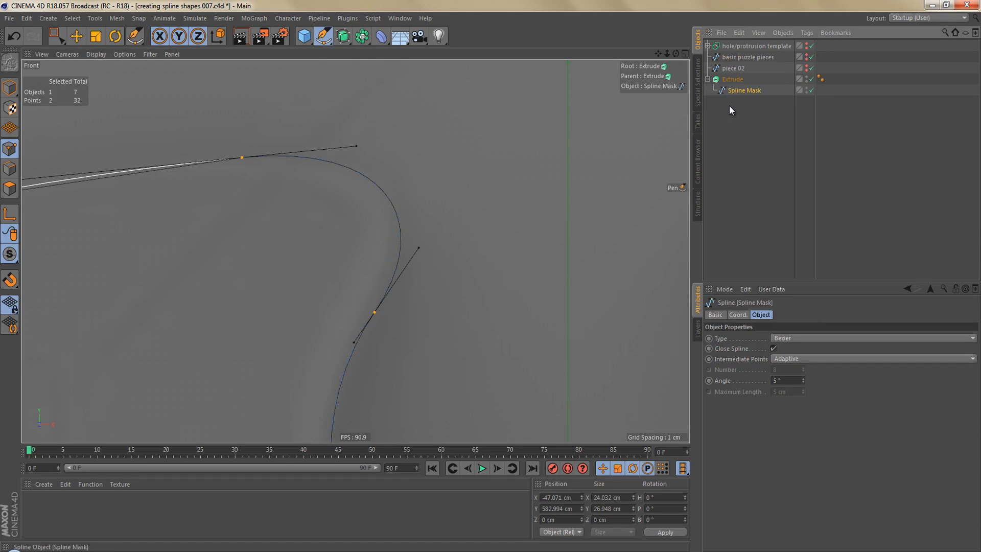
{"action": "left_click", "coordinate": [735, 384]}
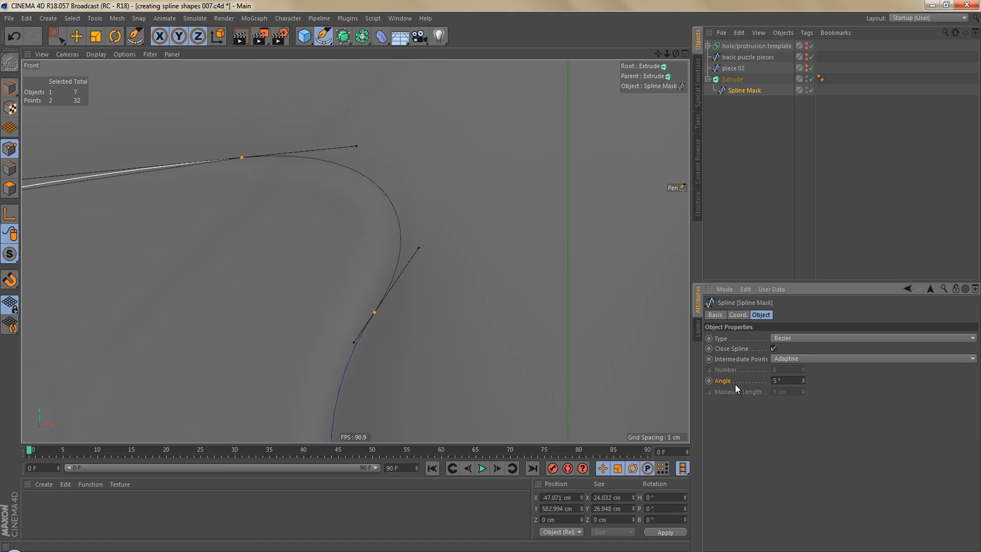
{"action": "left_click", "coordinate": [803, 383]}
{"action": "middle_click_drag", "start_coordinate": [449, 310], "coordinate": [523, 265]}
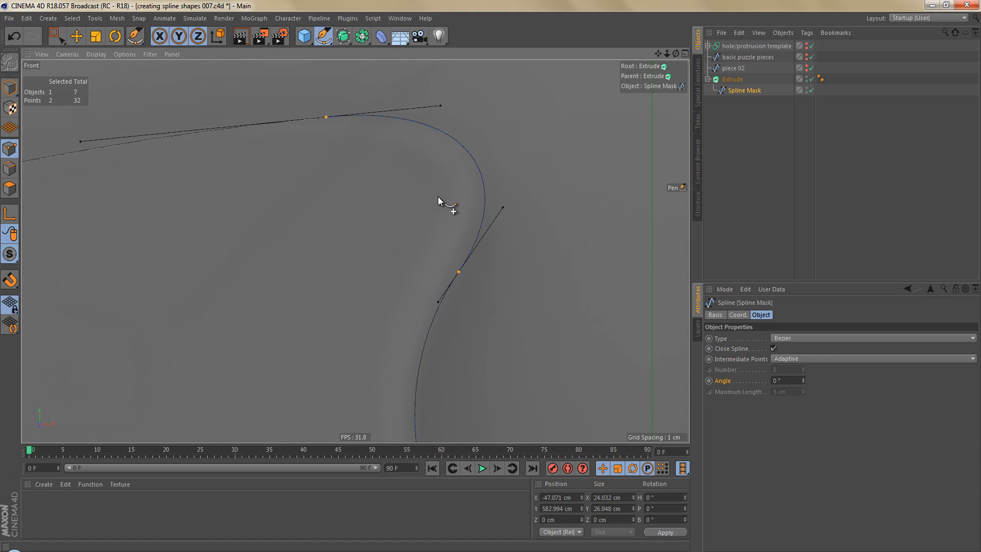
Render the viewport close up and from farther out to check the upper hole's rounded left corner.
{"action": "key", "text": "ctrl+r"}
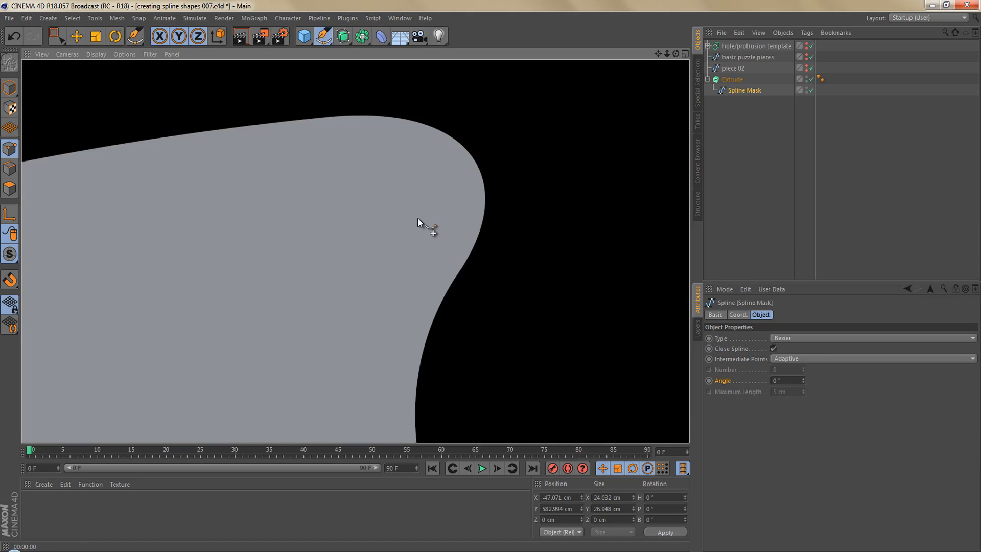
{"action": "scroll", "coordinate": [388, 212], "scroll_direction": "down", "scroll_amount": 3}
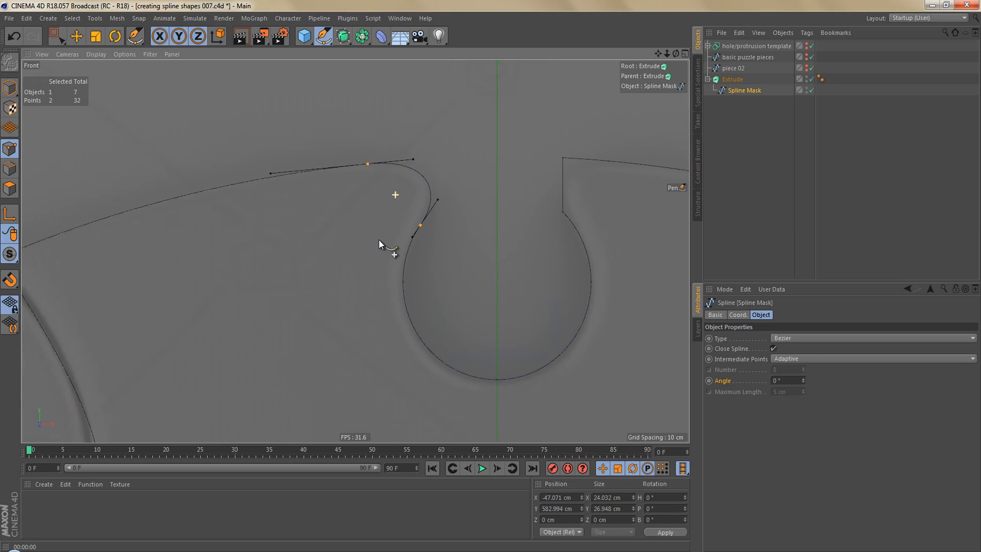
{"action": "key", "text": "ctrl+r"}
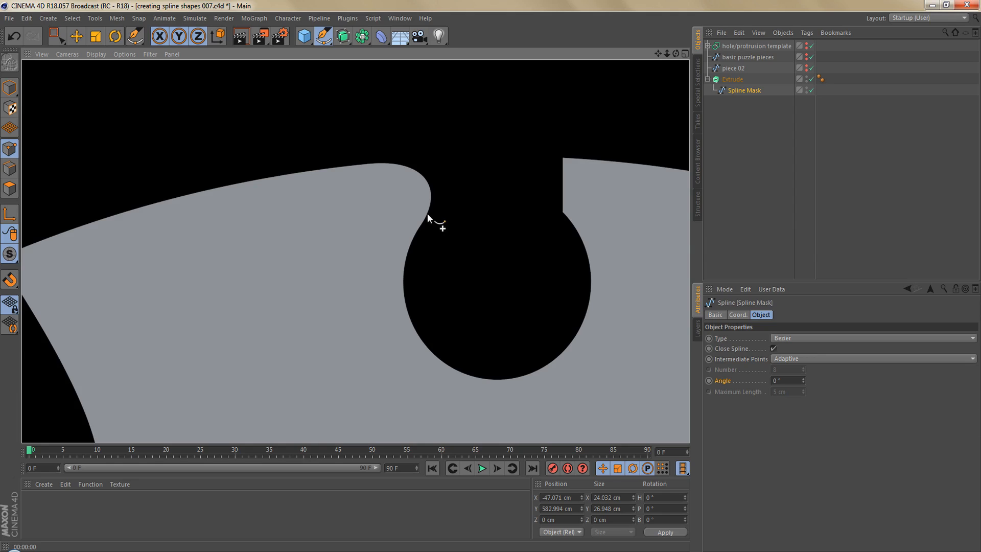
{"action": "key", "text": "a"}
Take the Spline Mask spline out of the Extrude and frame the lower hole's left corner.
{"action": "middle_click_drag", "start_coordinate": [461, 306], "coordinate": [400, 54], "text": "alt"}
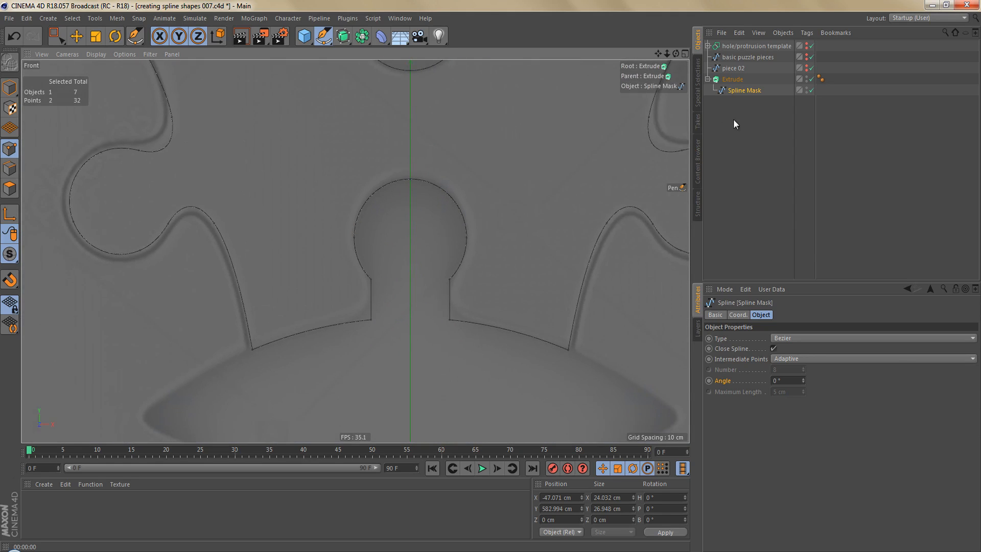
{"action": "left_click", "coordinate": [737, 90]}
{"action": "right_click_drag", "start_coordinate": [352, 315], "coordinate": [416, 299], "text": "alt"}
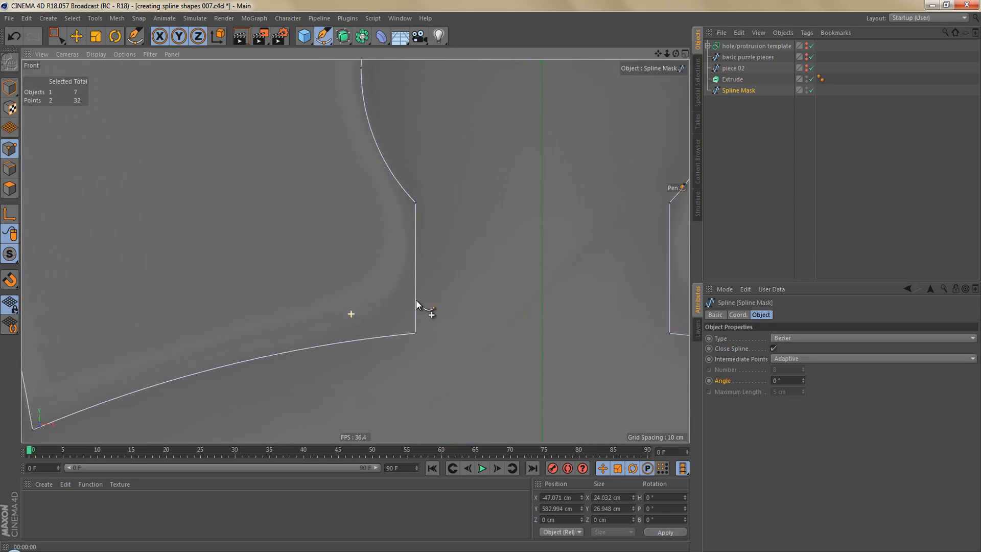
Line-cut across the spline on both sides of the lower hole's left neck and delete the two original corner points.
{"action": "key", "text": "k"}
{"action": "key", "text": "k"}
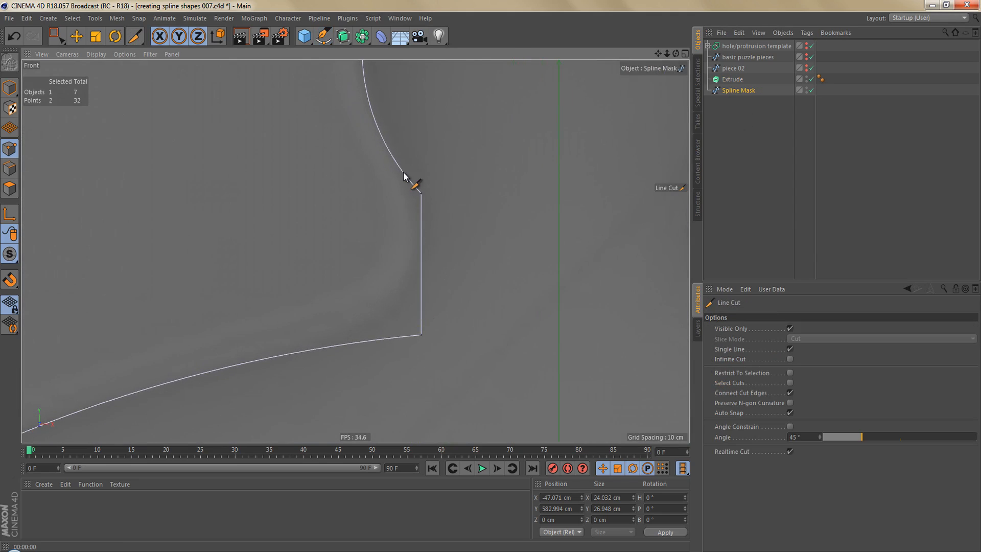
{"action": "left_click_drag", "start_coordinate": [402, 162], "coordinate": [338, 326]}
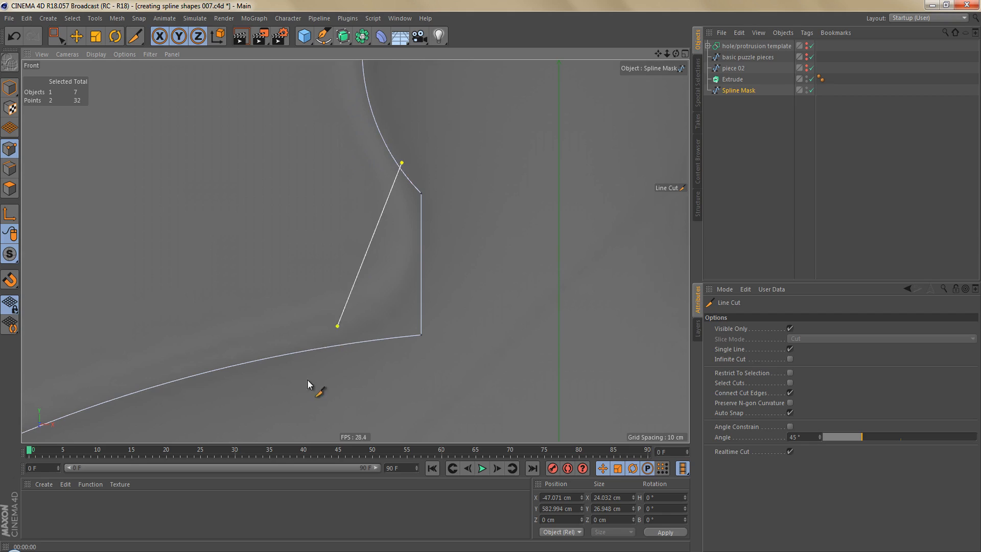
{"action": "left_click_drag", "start_coordinate": [309, 384], "coordinate": [310, 378]}
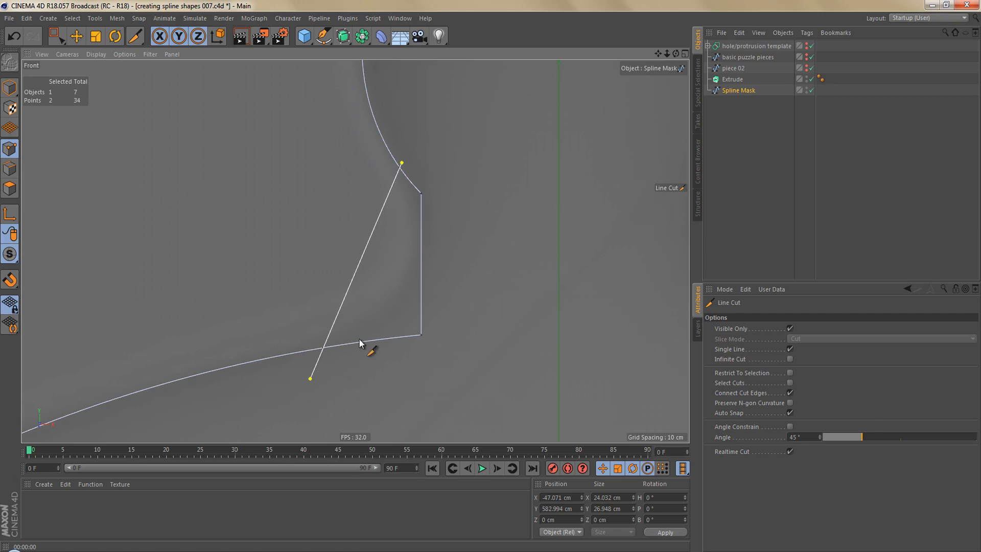
{"action": "key", "text": "0"}
{"action": "left_click_drag", "start_coordinate": [408, 179], "coordinate": [452, 363]}
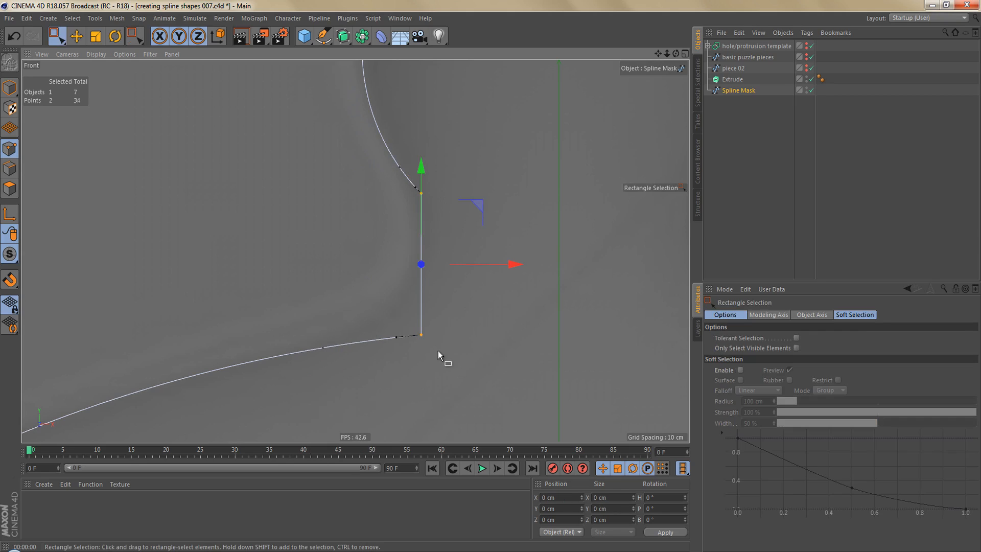
{"action": "key", "text": "Delete"}
Round the lower hole's left corner by lengthening the facing tangents of its two new points with the Pen tool.
{"action": "left_click_drag", "start_coordinate": [305, 123], "coordinate": [484, 372]}
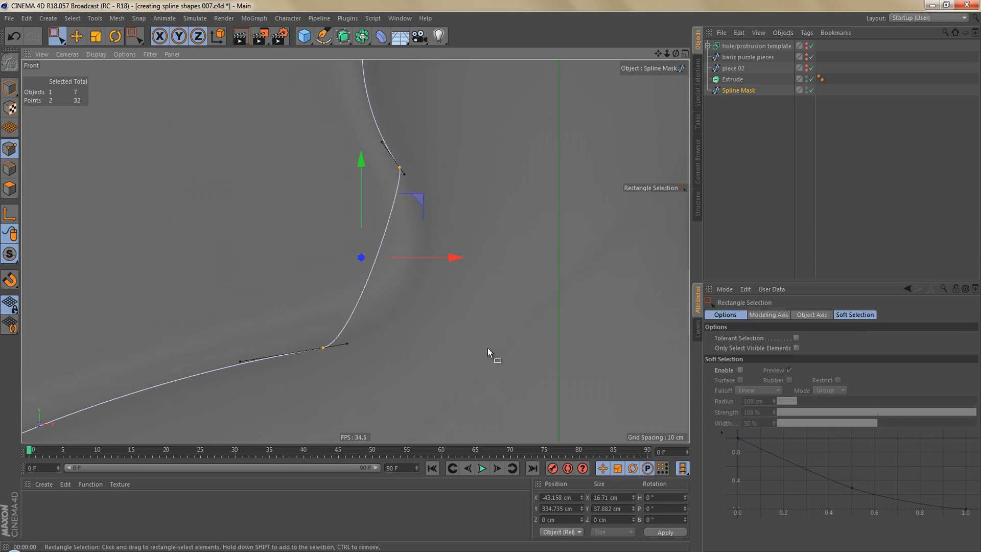
{"action": "key", "text": "p"}
{"action": "left_click_drag", "start_coordinate": [406, 176], "coordinate": [436, 222]}
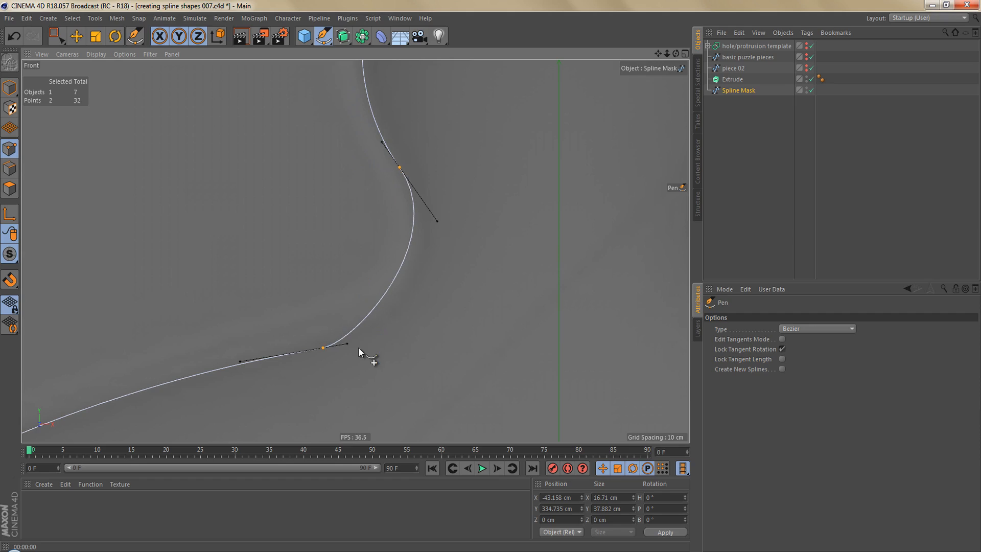
{"action": "left_click_drag", "start_coordinate": [348, 345], "coordinate": [408, 331]}
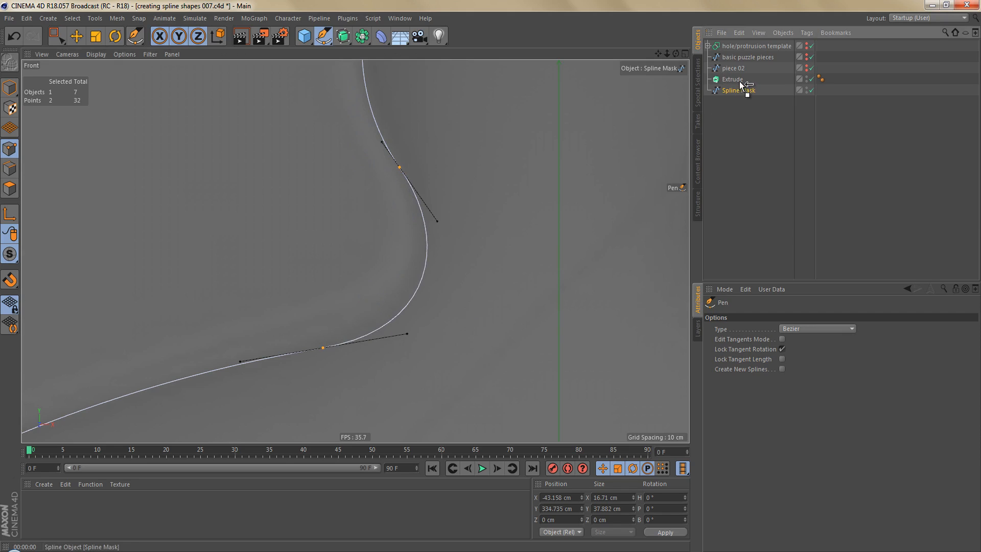
Put the Spline Mask spline back inside the Extrude and render the viewport to check the lower hole's rounded corner.
{"action": "left_click_drag", "start_coordinate": [739, 91], "coordinate": [731, 80]}
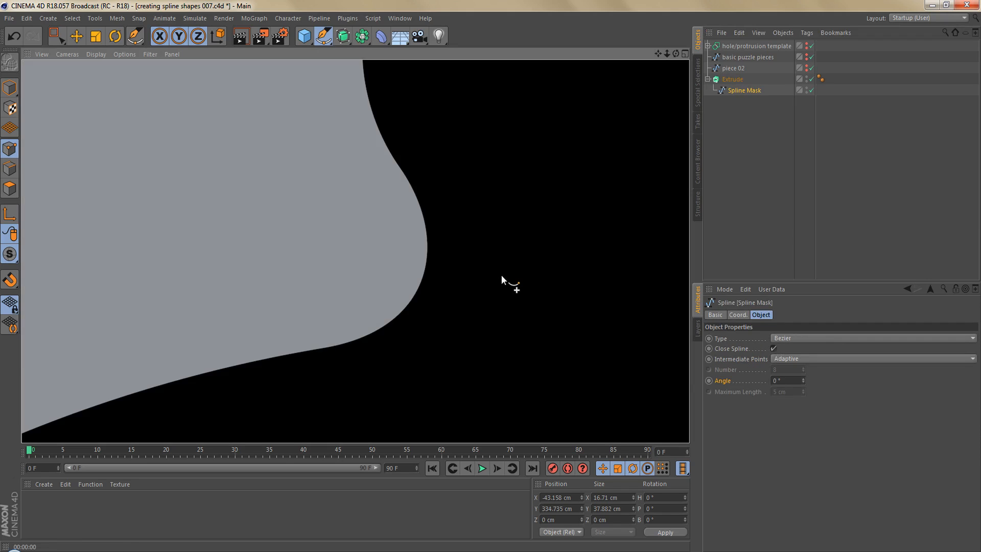
{"action": "scroll", "coordinate": [479, 286], "scroll_direction": "down", "scroll_amount": 3}
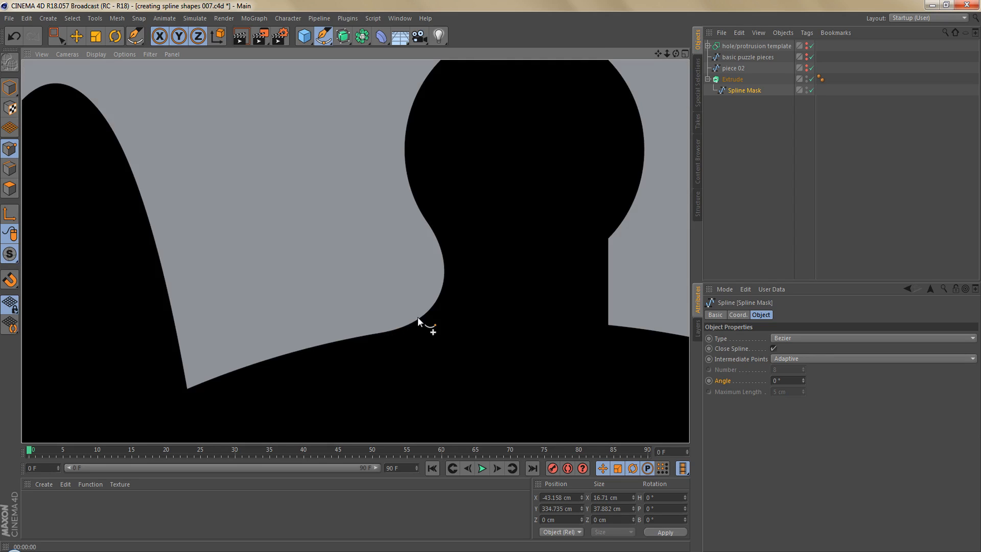
{"action": "scroll", "coordinate": [418, 317], "scroll_direction": "down", "scroll_amount": 5}
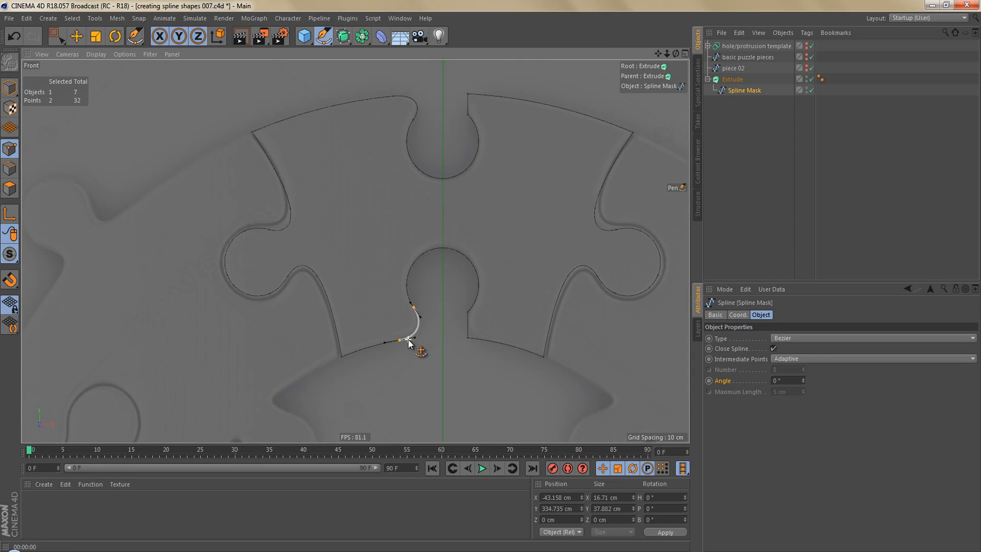
{"action": "scroll", "coordinate": [463, 315], "scroll_direction": "down", "scroll_amount": 2}
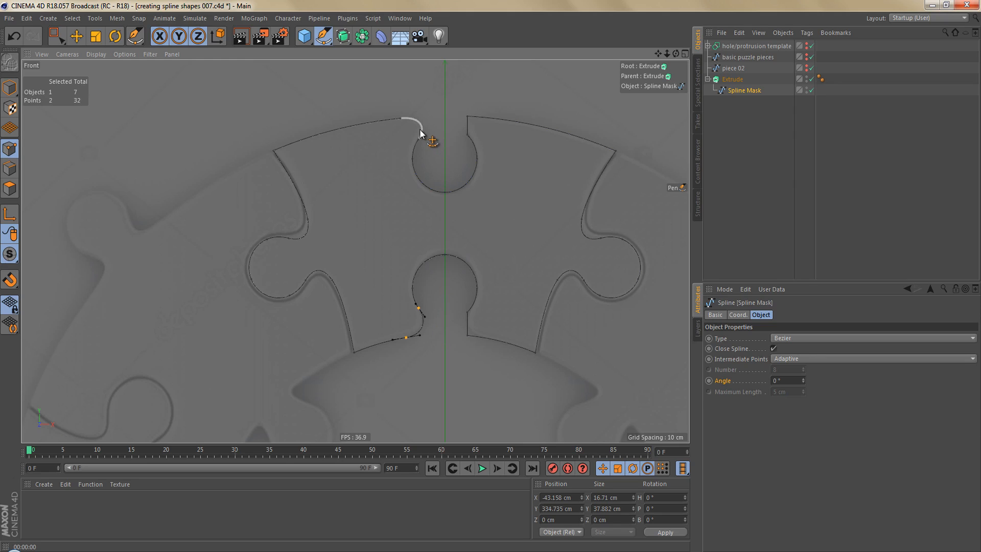
{"action": "scroll", "coordinate": [439, 327], "scroll_direction": "up", "scroll_amount": 4}
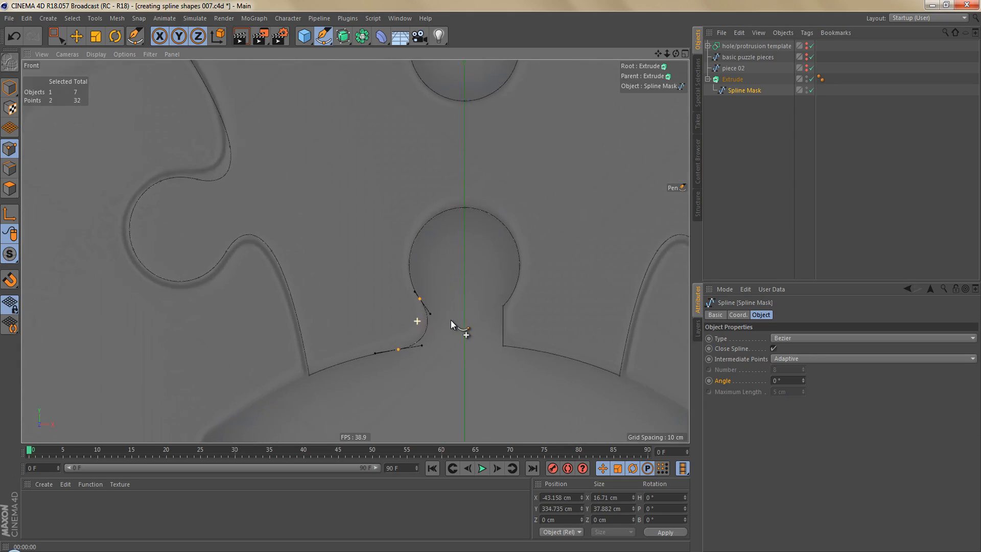
Move the lower hole's five circle points down to about Y 375.5 cm and render the viewport to check the neck.
{"action": "key", "text": "0"}
{"action": "left_click_drag", "start_coordinate": [379, 171], "coordinate": [586, 341]}
{"action": "scroll", "coordinate": [468, 331], "scroll_direction": "up", "scroll_amount": 3}
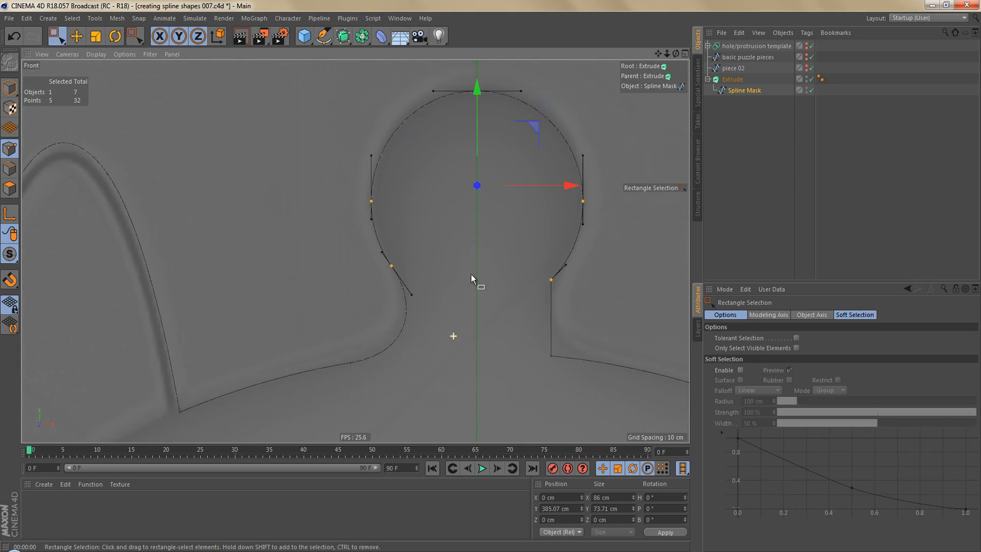
{"action": "left_click_drag", "start_coordinate": [476, 93], "coordinate": [490, 116]}
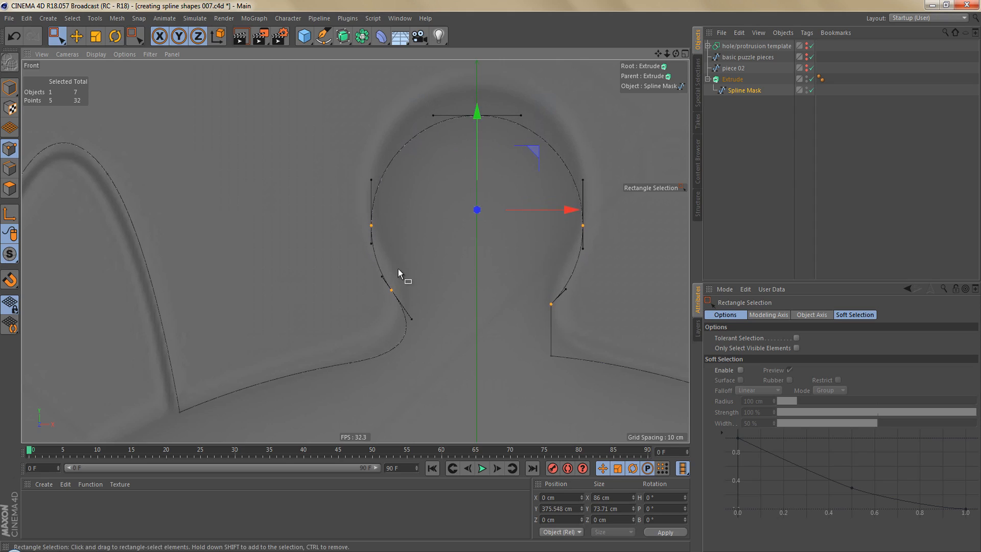
{"action": "key", "text": "ctrl+r"}
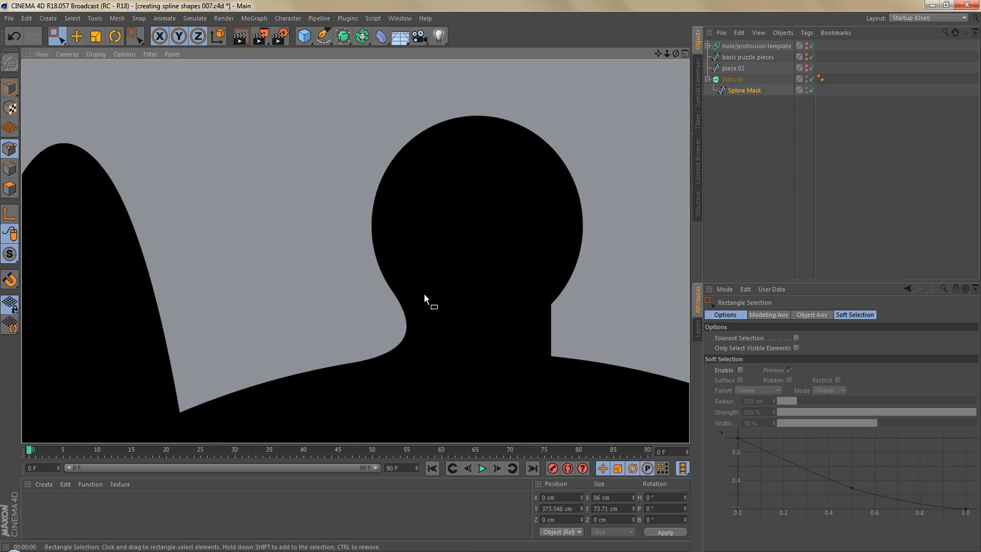
{"action": "scroll", "coordinate": [423, 305], "scroll_direction": "down", "scroll_amount": 3}
{"action": "key", "text": "ctrl+r"}
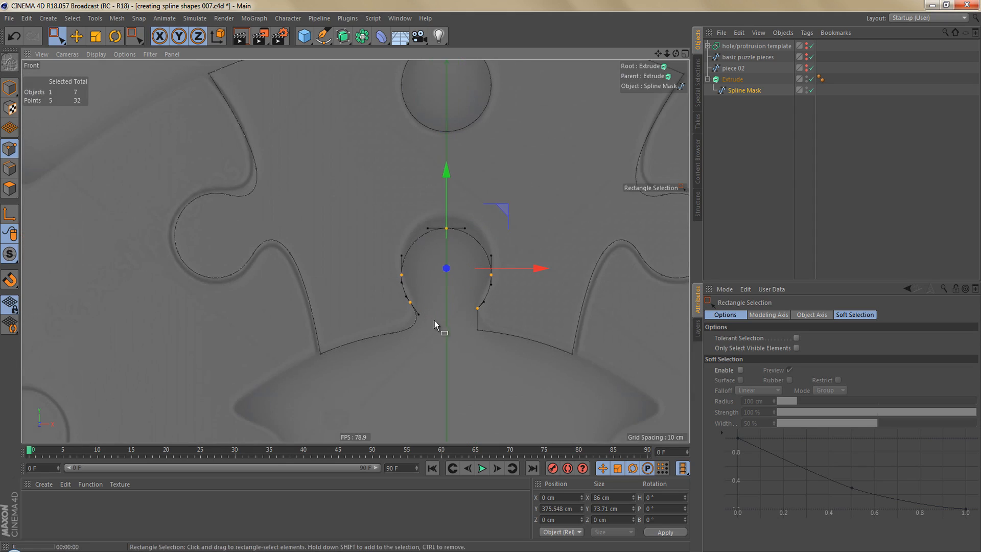
Nudge the selected lower hole points slightly further down to about Y 374.2 cm and render the whole piece.
{"action": "scroll", "coordinate": [432, 361], "scroll_direction": "down", "scroll_amount": 2}
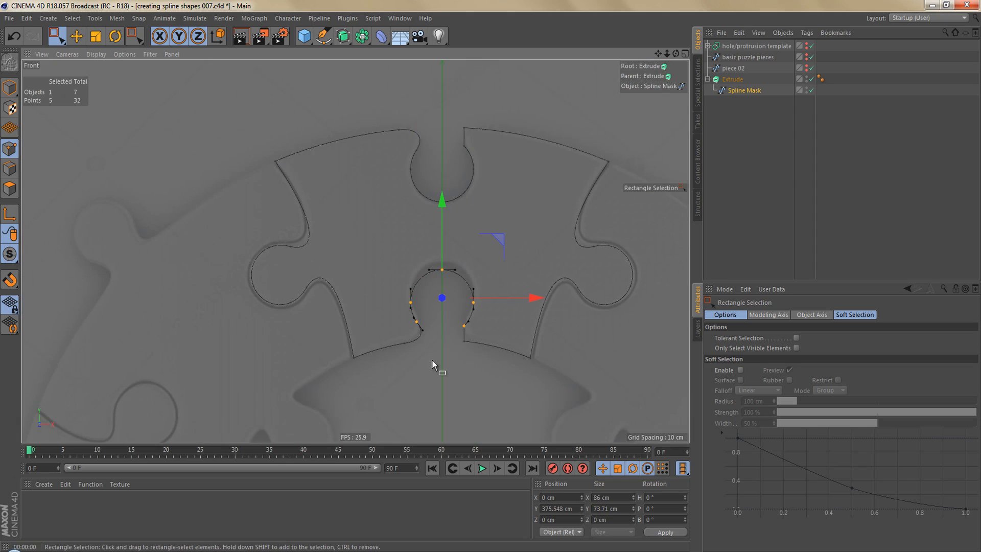
{"action": "key", "text": "ctrl+r"}
{"action": "scroll", "coordinate": [431, 365], "scroll_direction": "up", "scroll_amount": 3}
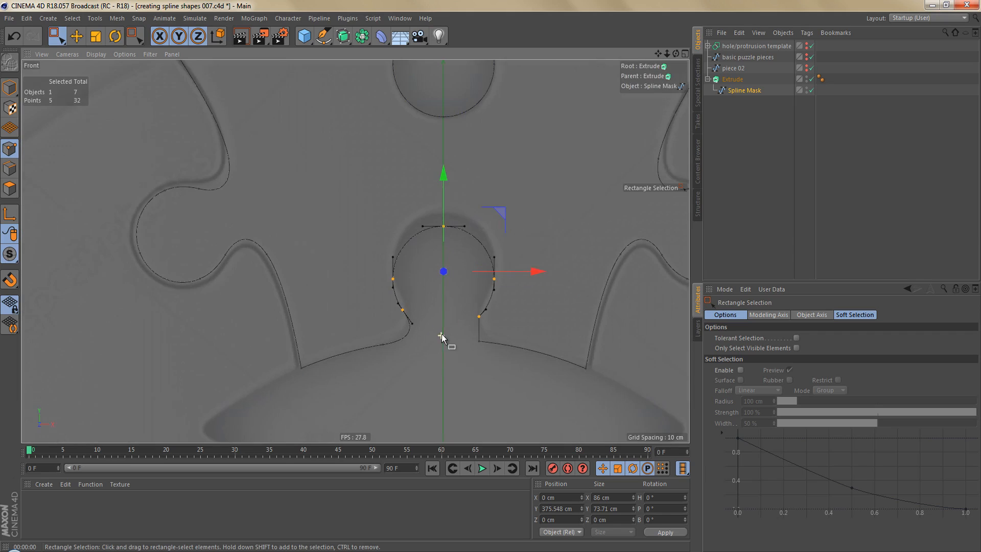
{"action": "left_click_drag", "start_coordinate": [446, 179], "coordinate": [447, 187]}
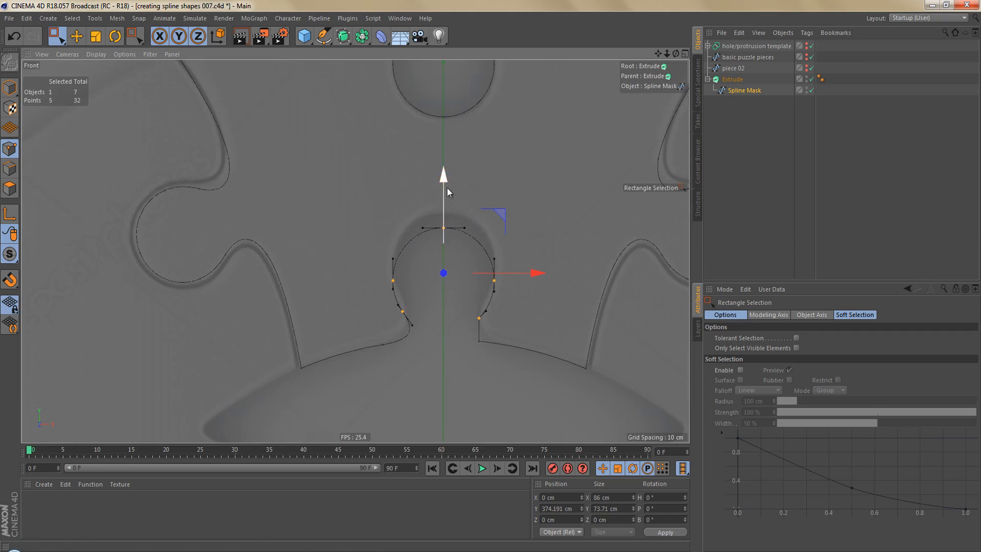
{"action": "key", "text": "ctrl+r"}
{"action": "scroll", "coordinate": [428, 271], "scroll_direction": "down", "scroll_amount": 2}
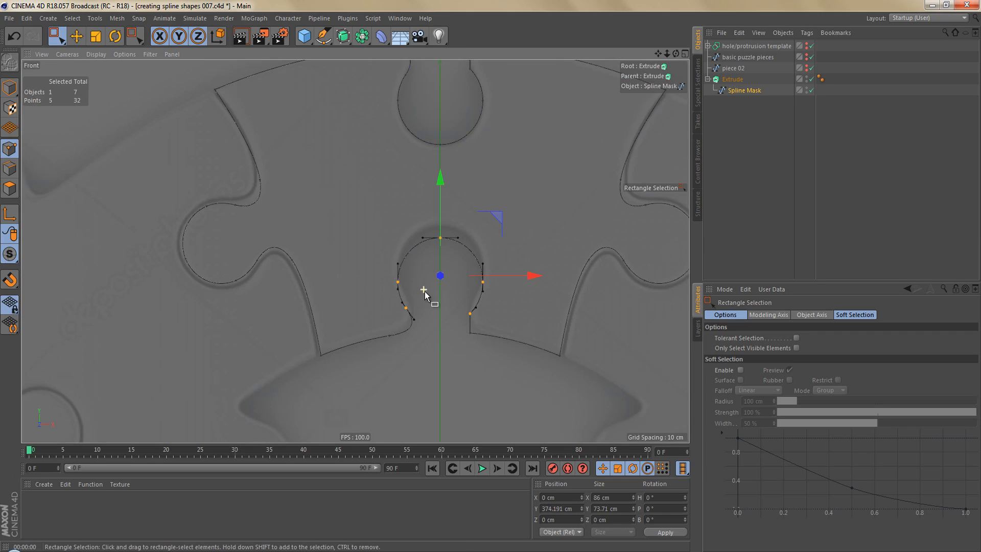
{"action": "middle_click_drag", "start_coordinate": [445, 234], "coordinate": [426, 293], "text": "alt"}
{"action": "key", "text": "ctrl+r"}
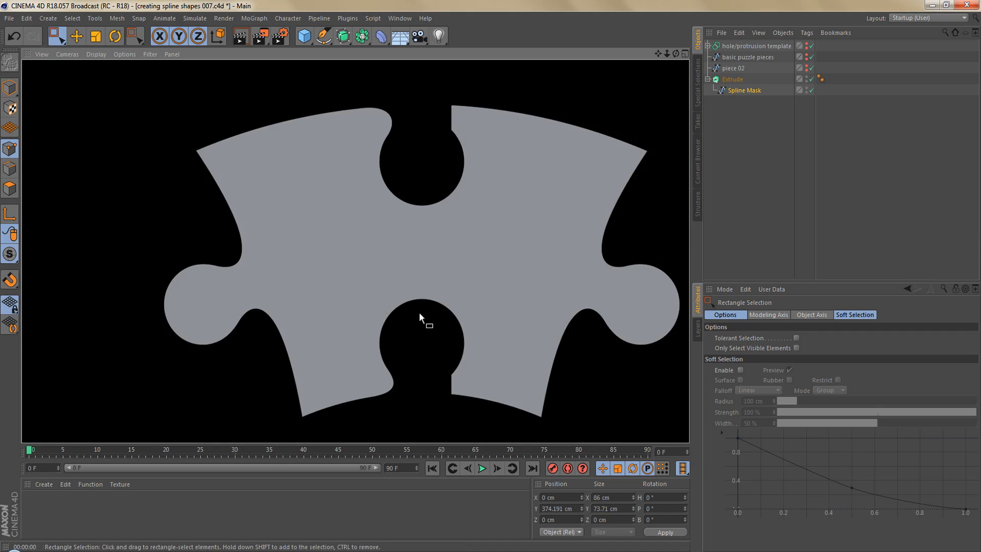
Shorten the lower tangent of the point above the lower hole's left corner with the Pen tool and render the curve.
{"action": "right_click_drag", "start_coordinate": [377, 398], "coordinate": [456, 369], "text": "alt"}
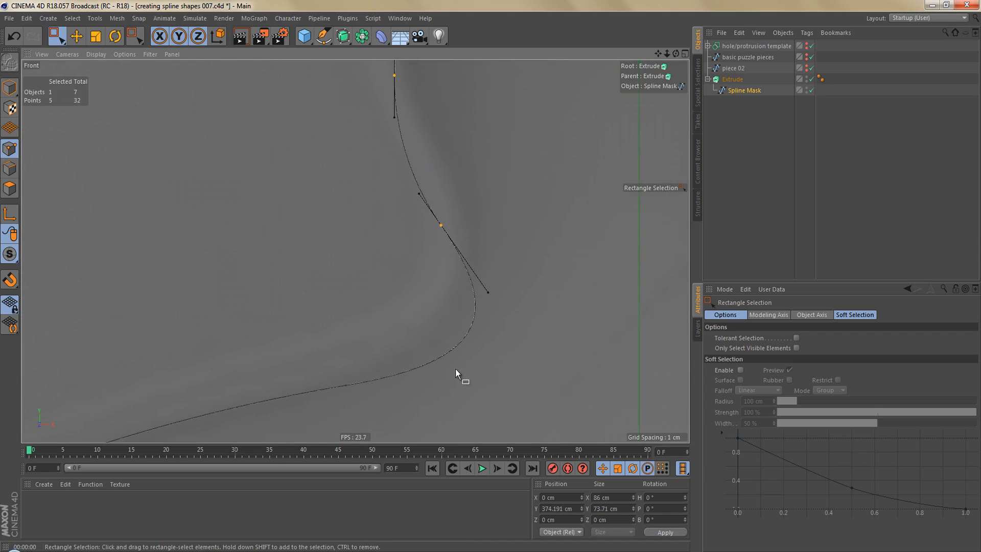
{"action": "key", "text": "p"}
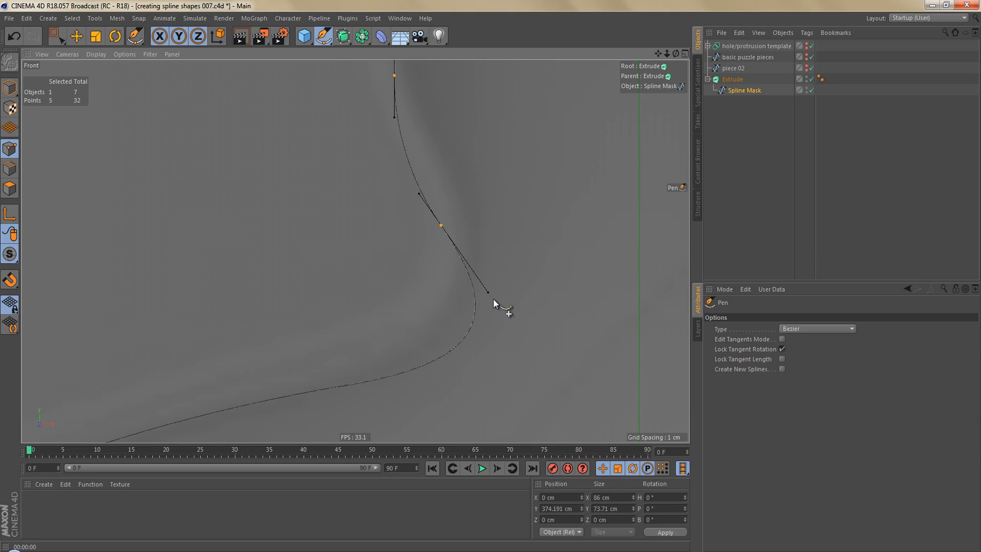
{"action": "left_click_drag", "start_coordinate": [490, 292], "coordinate": [481, 277]}
{"action": "scroll", "coordinate": [427, 282], "scroll_direction": "down", "scroll_amount": 3}
{"action": "key", "text": "ctrl+r"}
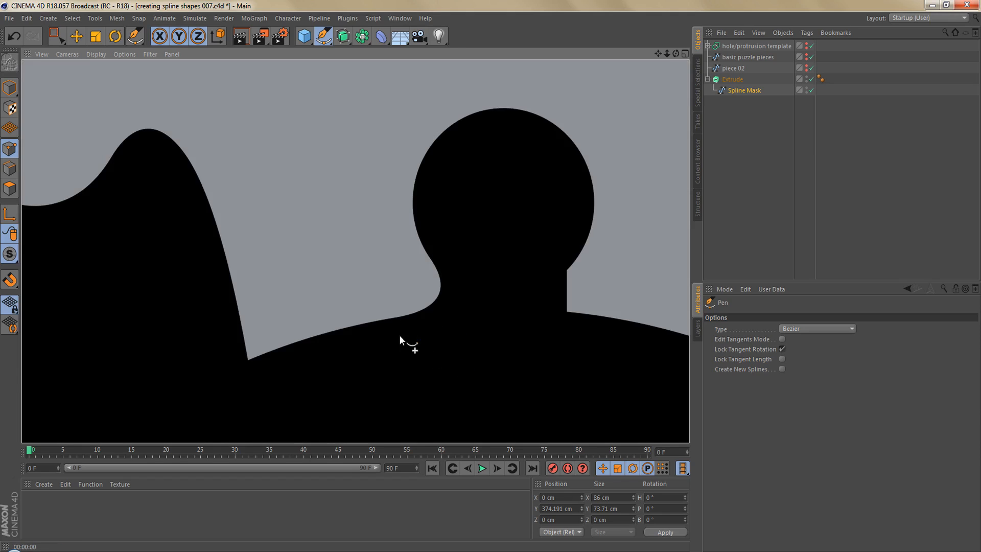
{"action": "scroll", "coordinate": [399, 340], "scroll_direction": "down", "scroll_amount": 4}
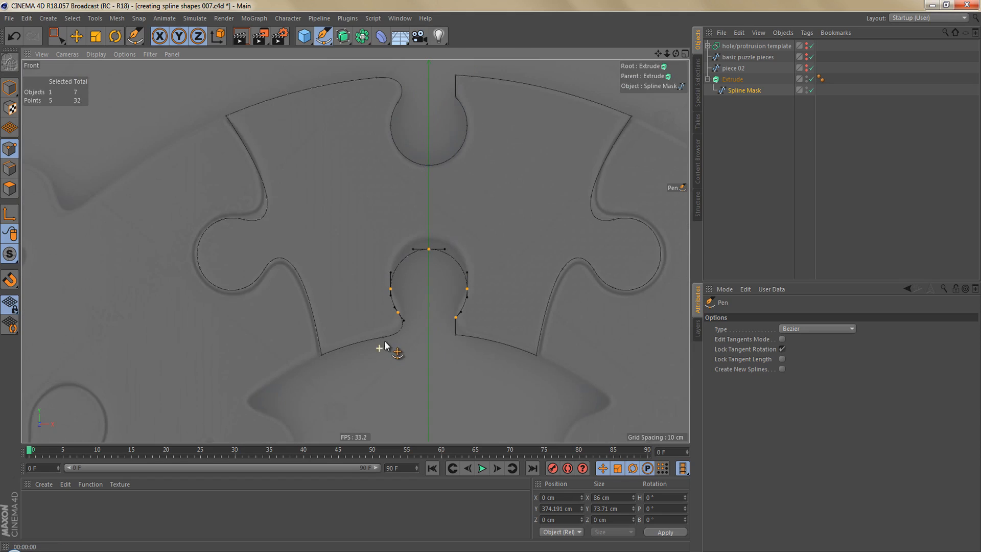
Take the Spline Mask spline out of the Extrude, then disconnect and delete its points on the piece's right half.
{"action": "left_click", "coordinate": [741, 92]}
{"action": "middle_click_drag", "start_coordinate": [467, 296], "coordinate": [415, 305]}
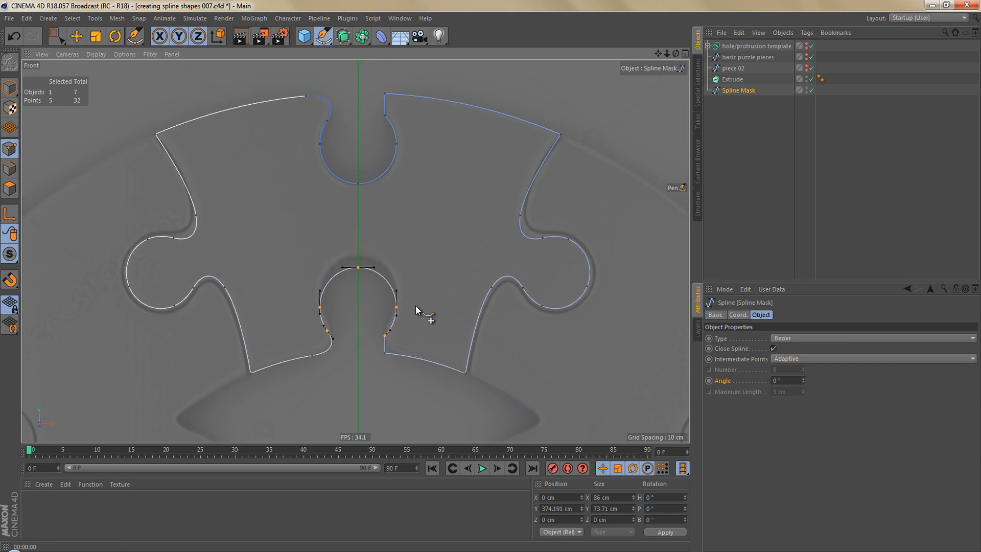
{"action": "key", "text": "0"}
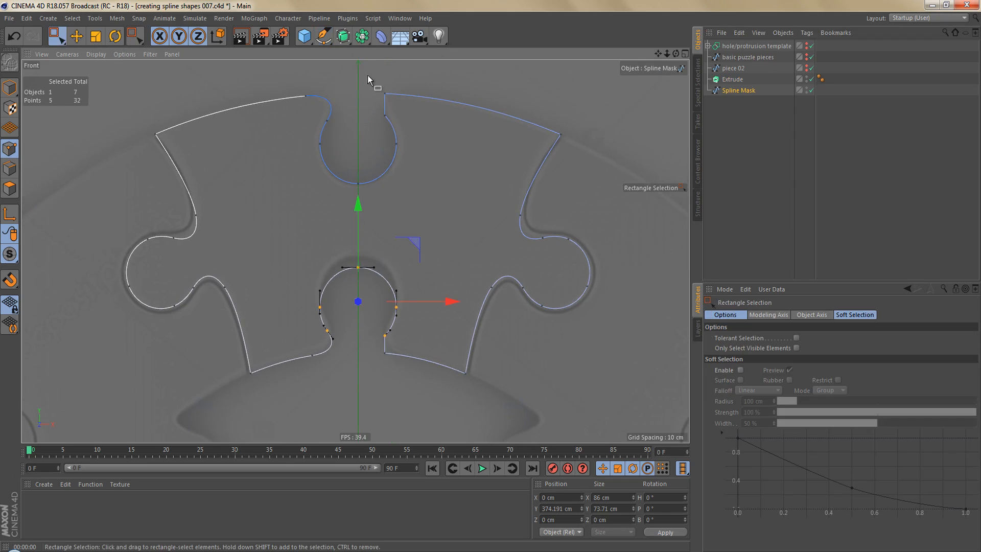
{"action": "left_click_drag", "start_coordinate": [370, 78], "coordinate": [602, 414]}
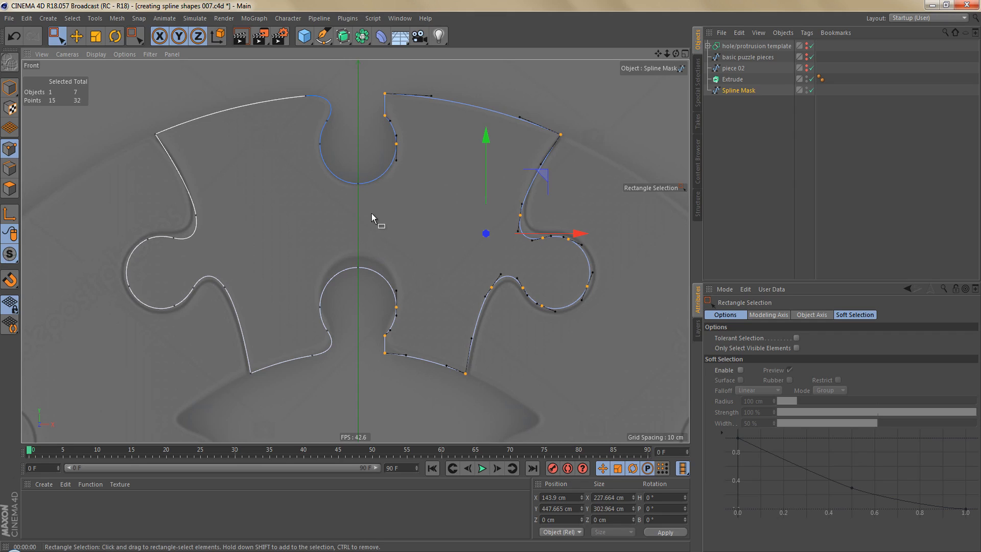
{"action": "right_click", "coordinate": [435, 178]}
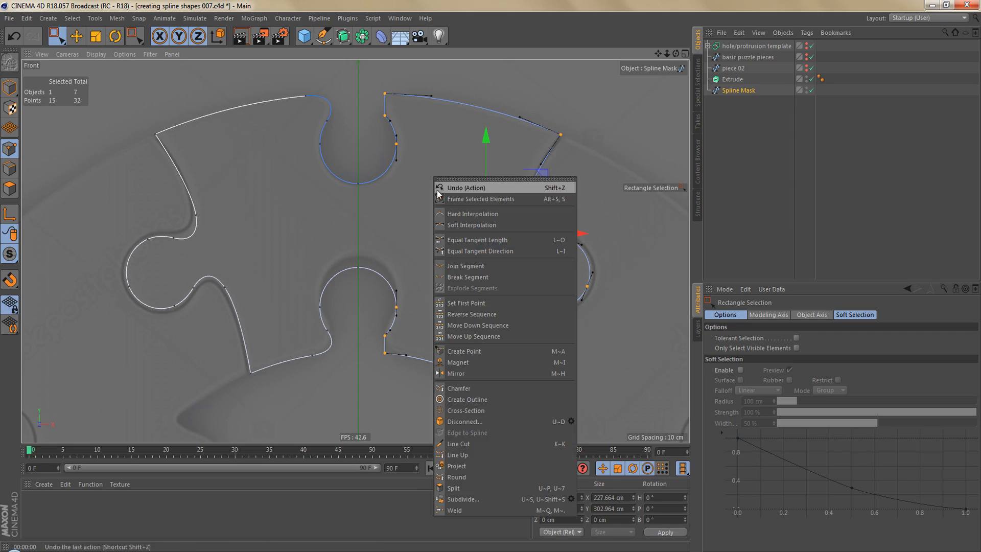
{"action": "left_click", "coordinate": [488, 421]}
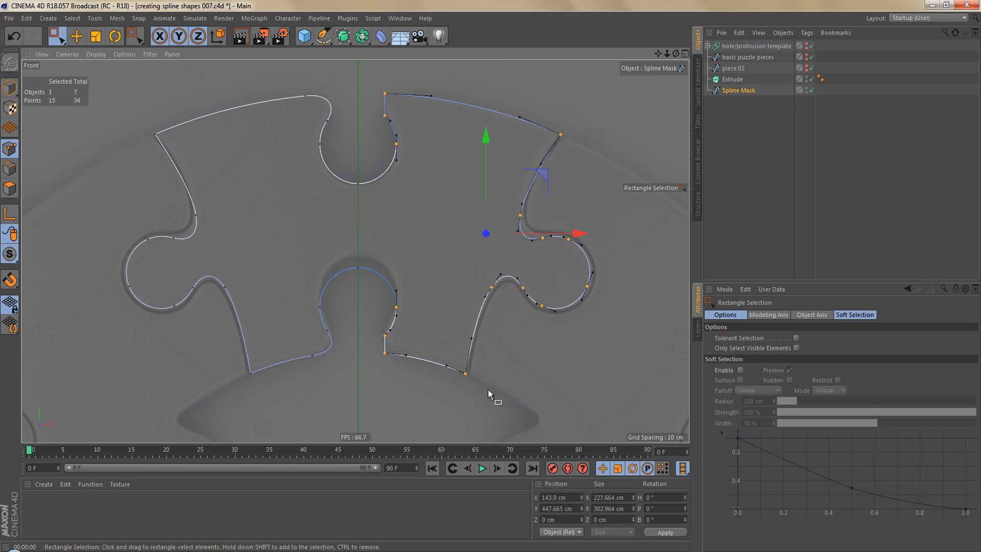
{"action": "key", "text": "Delete"}
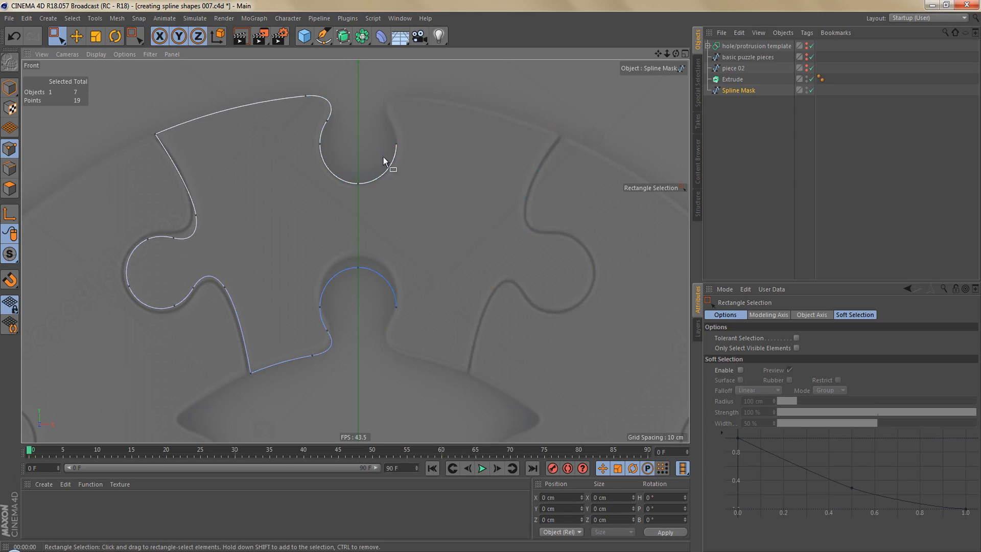
Delete the two leftover hole points to the right of the vertical centre line.
{"action": "left_click_drag", "start_coordinate": [377, 129], "coordinate": [464, 339]}
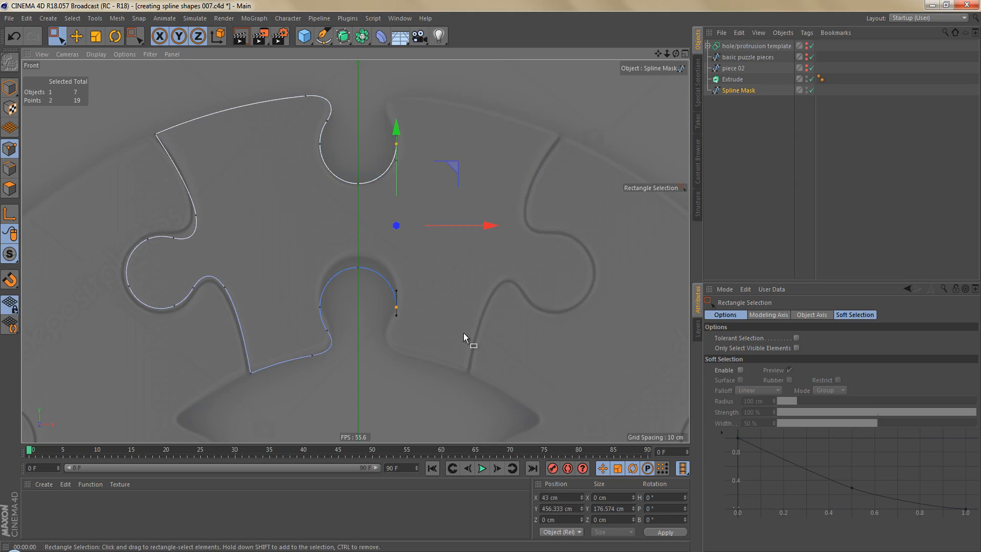
{"action": "key", "text": "Delete"}
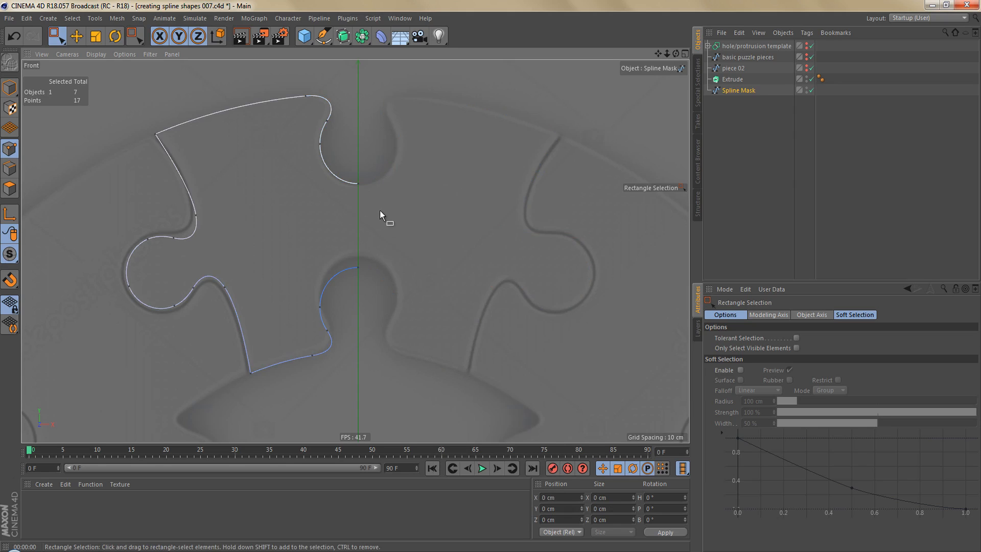
{"action": "scroll", "coordinate": [372, 218], "scroll_direction": "up", "scroll_amount": 1}
{"action": "scroll", "coordinate": [421, 200], "scroll_direction": "down", "scroll_amount": 3}
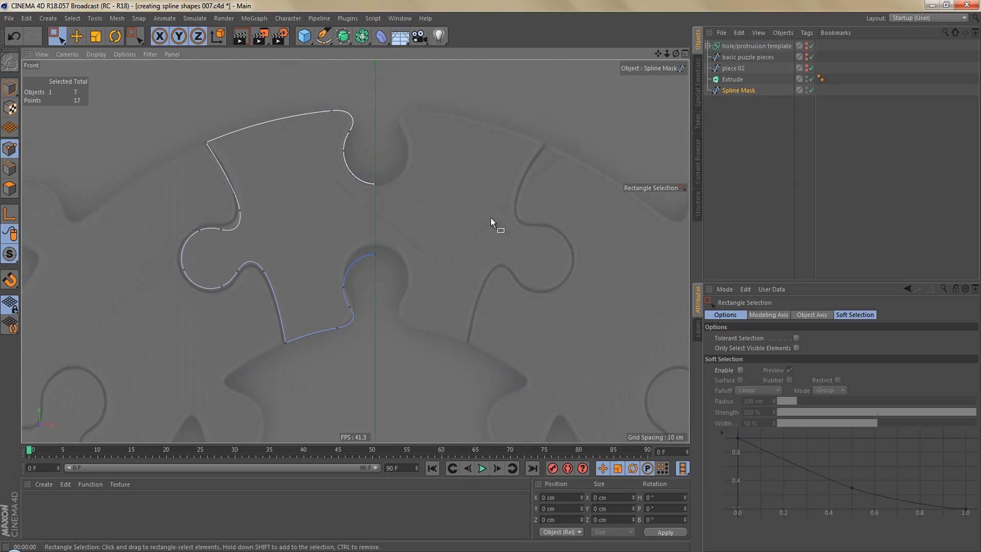
Duplicate the half-piece spline and rotate the copy half a turn about the vertical axis to form the right half.
{"action": "left_click_drag", "start_coordinate": [733, 89], "coordinate": [735, 101], "text": "ctrl"}
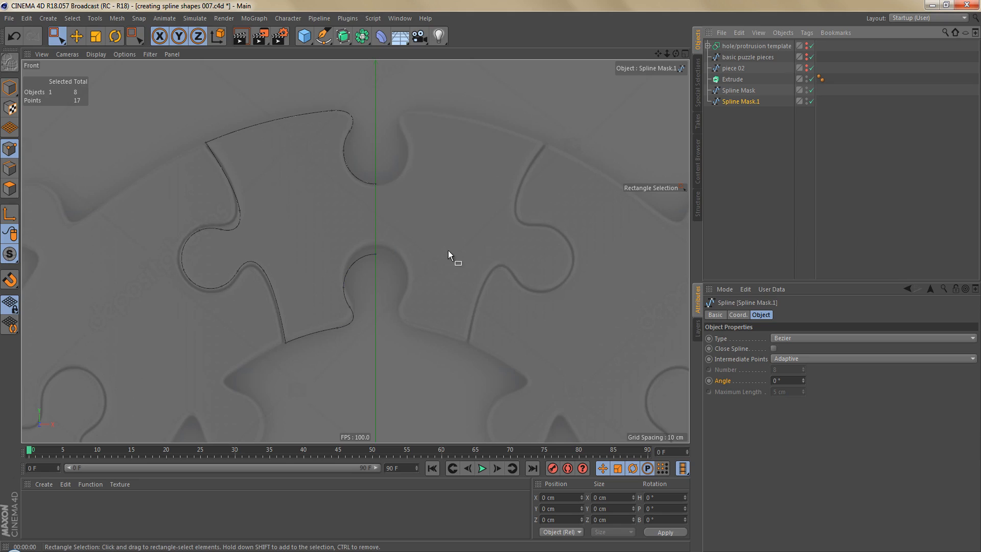
{"action": "scroll", "coordinate": [449, 251], "scroll_direction": "down", "scroll_amount": 3}
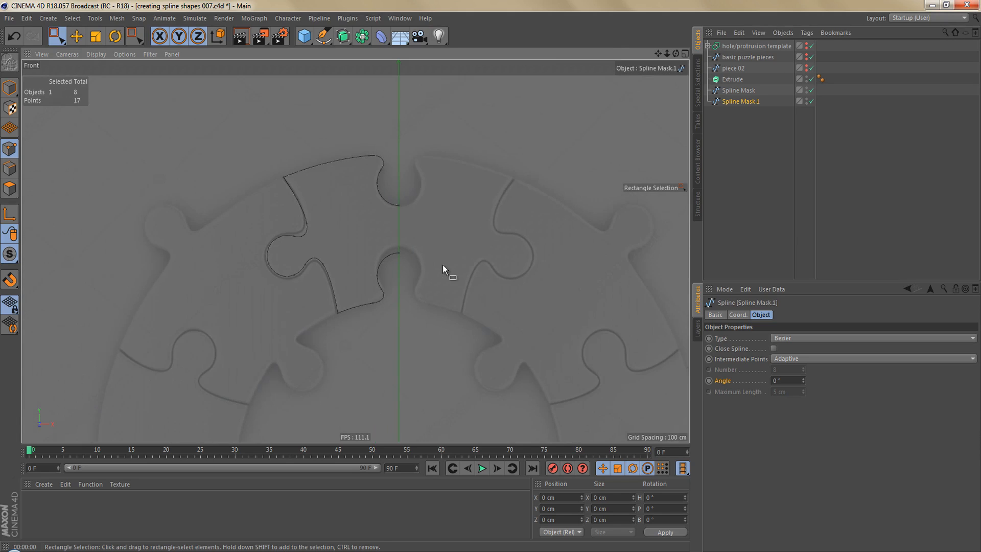
{"action": "key", "text": "Return"}
{"action": "key", "text": "r"}
{"action": "middle_click_drag", "start_coordinate": [441, 351], "coordinate": [407, 263], "text": "alt"}
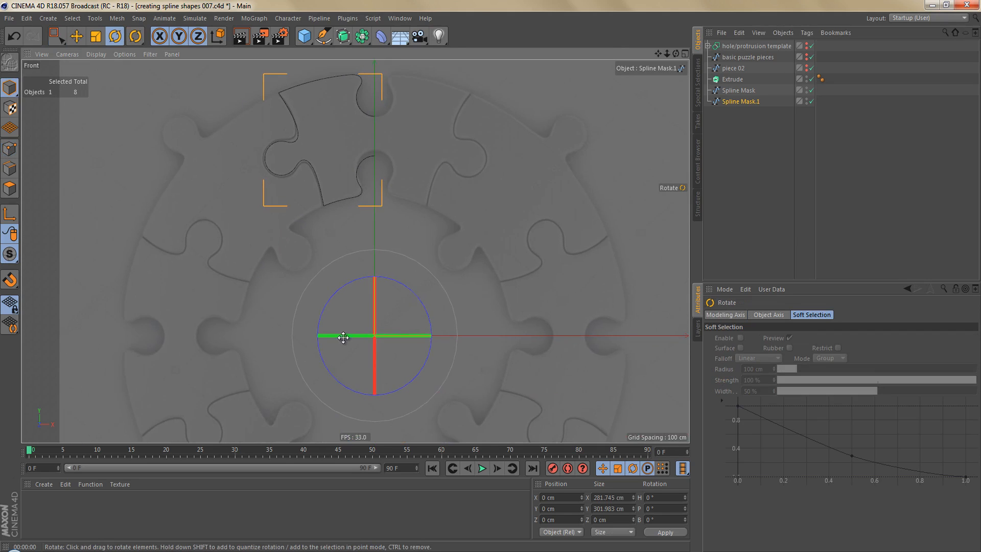
{"action": "left_click_drag", "start_coordinate": [343, 337], "coordinate": [577, 327]}
Merge the two half-piece splines into one object with Connect Objects + Delete.
{"action": "left_click", "coordinate": [737, 94], "text": "ctrl"}
{"action": "right_click", "coordinate": [737, 94]}
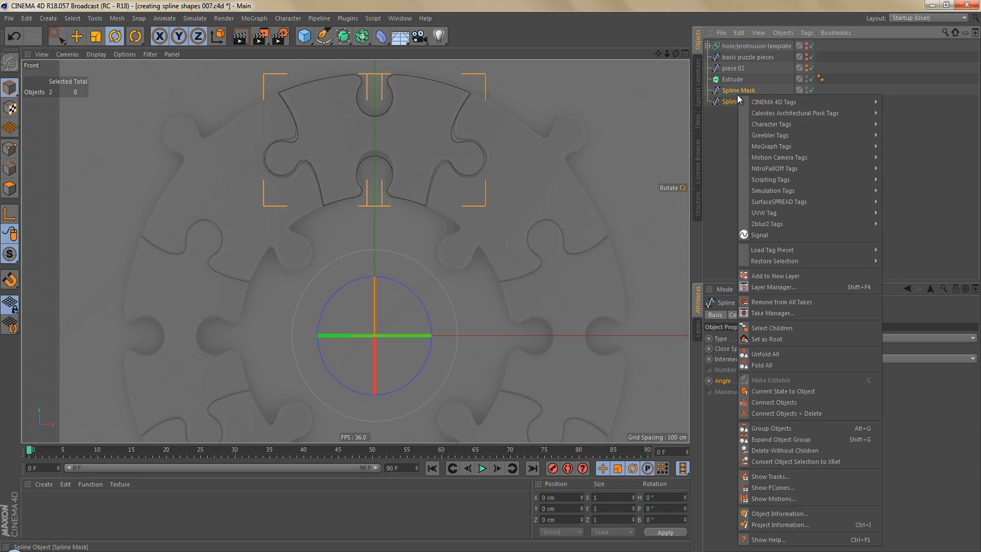
{"action": "left_click", "coordinate": [812, 413]}
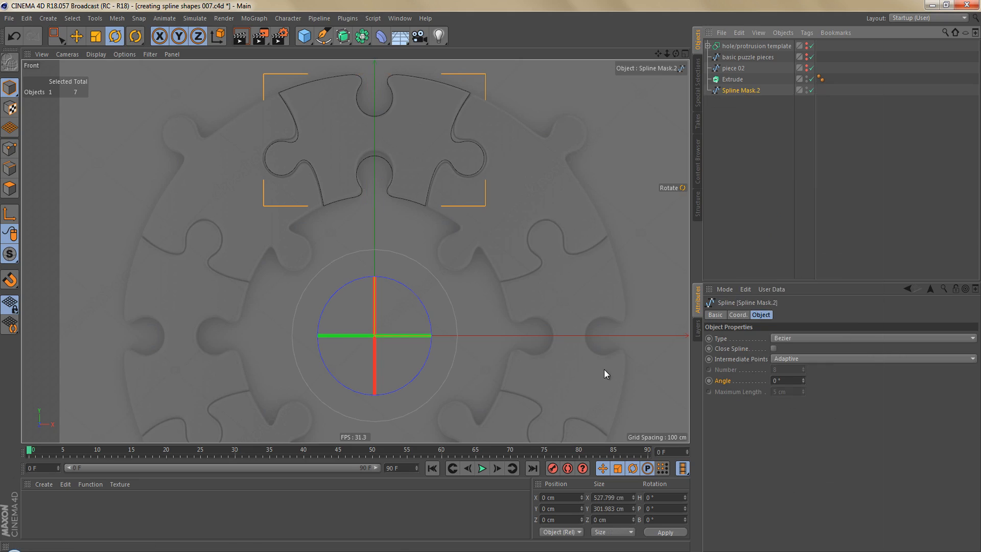
Weld the two overlapping points at the bottom of the upper hole and close the merged spline.
{"action": "scroll", "coordinate": [422, 185], "scroll_direction": "up", "scroll_amount": 8}
{"action": "scroll", "coordinate": [489, 194], "scroll_direction": "up", "scroll_amount": 1}
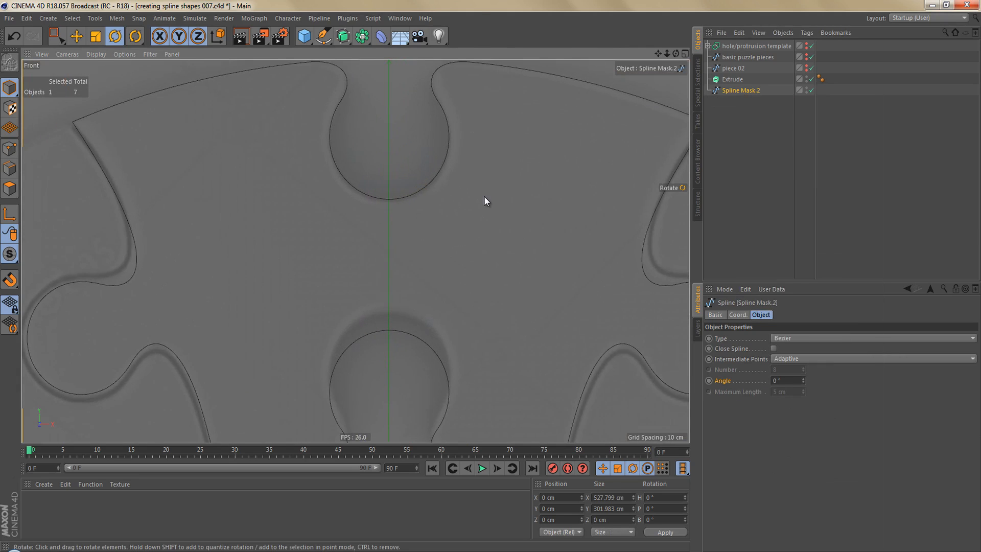
{"action": "key", "text": "Return"}
{"action": "key", "text": "0"}
{"action": "left_click_drag", "start_coordinate": [377, 192], "coordinate": [415, 229]}
{"action": "key", "text": "m"}
{"action": "key", "text": "q"}
{"action": "left_click", "coordinate": [439, 250]}
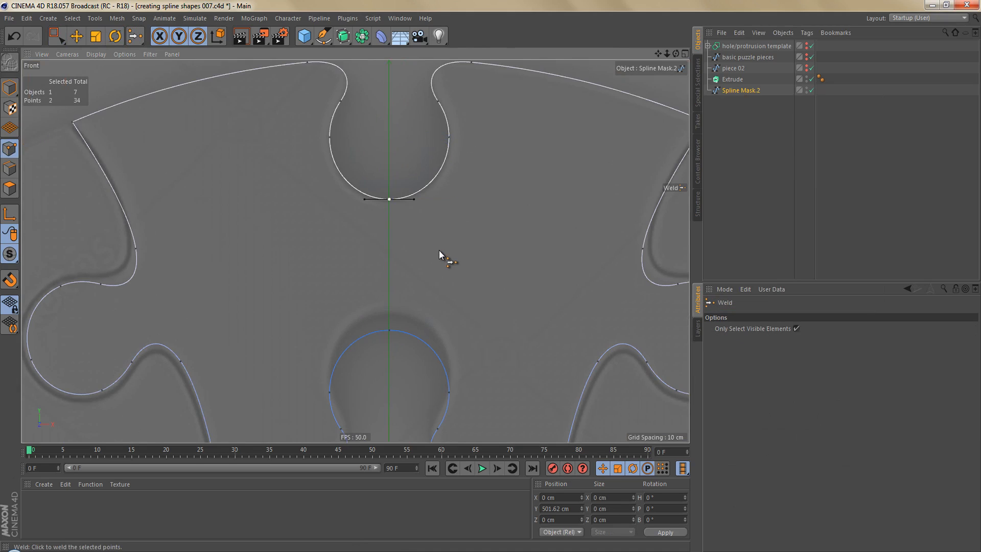
{"action": "left_click", "coordinate": [735, 91]}
{"action": "left_click", "coordinate": [774, 349]}
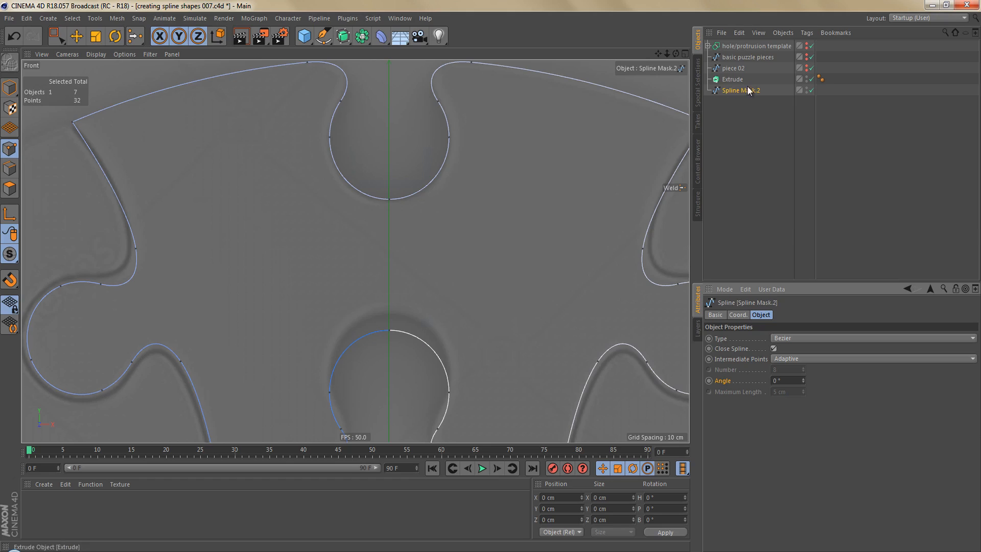
Rename the merged spline to "piece 01".
{"action": "double_click", "coordinate": [737, 90]}
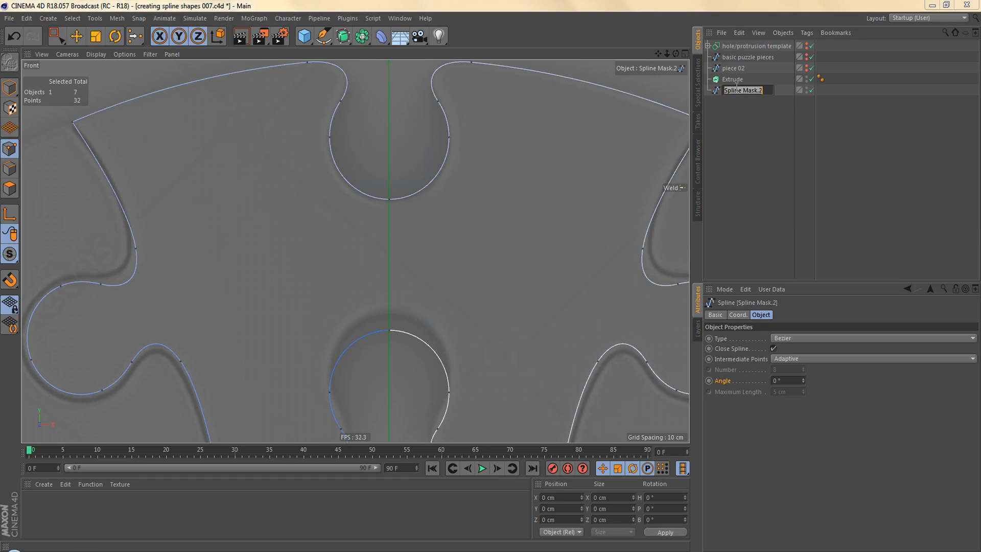
{"action": "type", "text": "piece 01"}
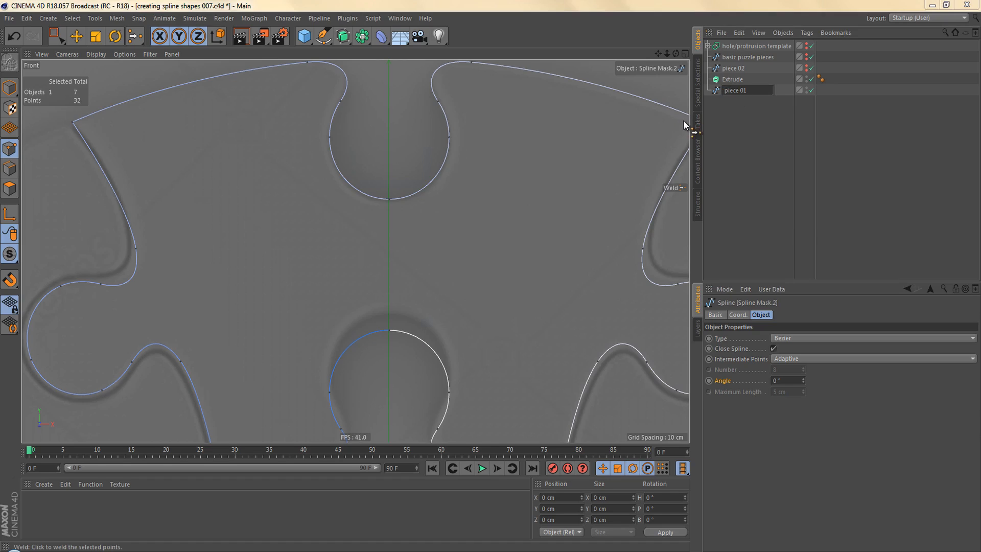
{"action": "key", "text": "Return"}
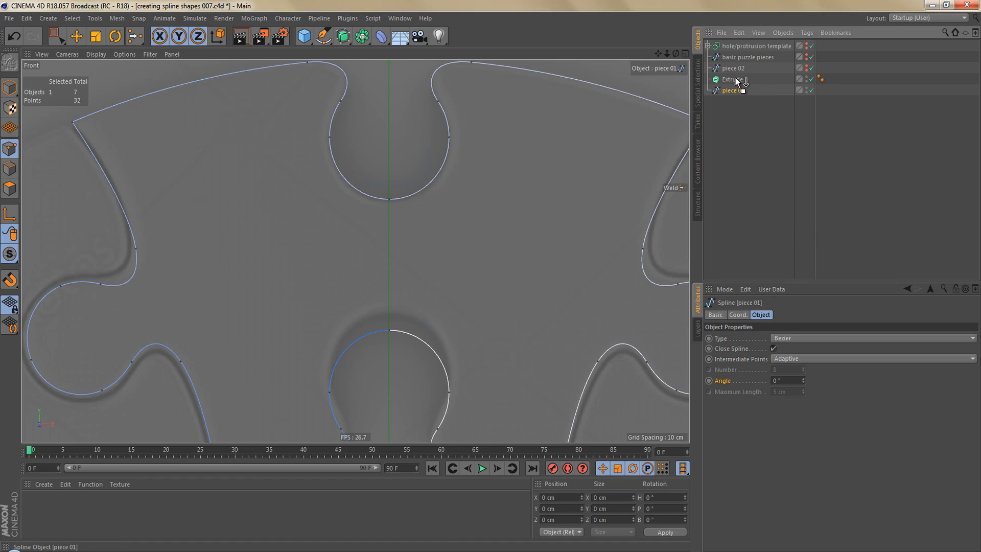
Put the piece 01 spline inside the Extrude and render the viewport to check the complete symmetrical piece.
{"action": "left_click_drag", "start_coordinate": [735, 77], "coordinate": [736, 78]}
{"action": "right_click_drag", "start_coordinate": [504, 172], "coordinate": [456, 214], "text": "alt"}
{"action": "key", "text": "ctrl+r"}
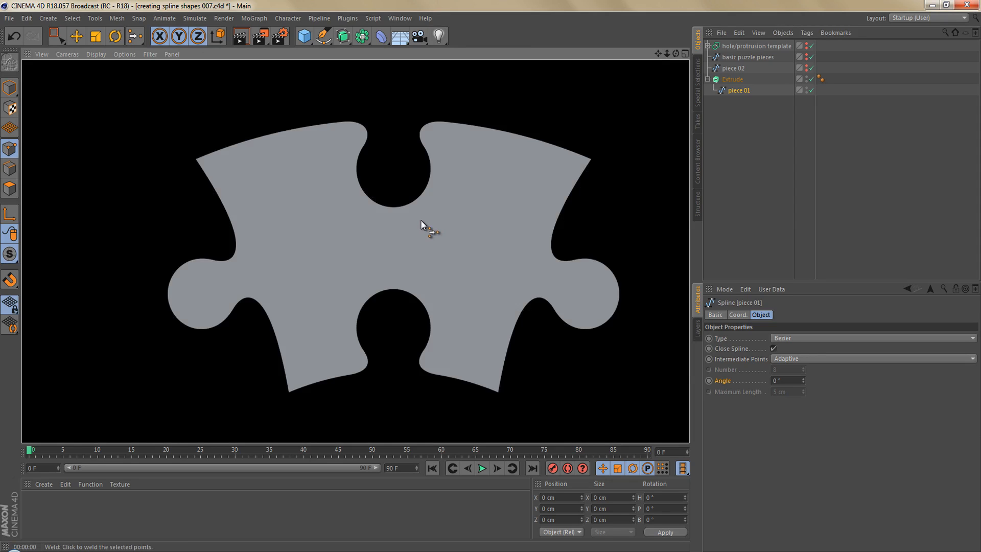
{"action": "right_click_drag", "start_coordinate": [446, 220], "coordinate": [438, 246], "text": "alt"}
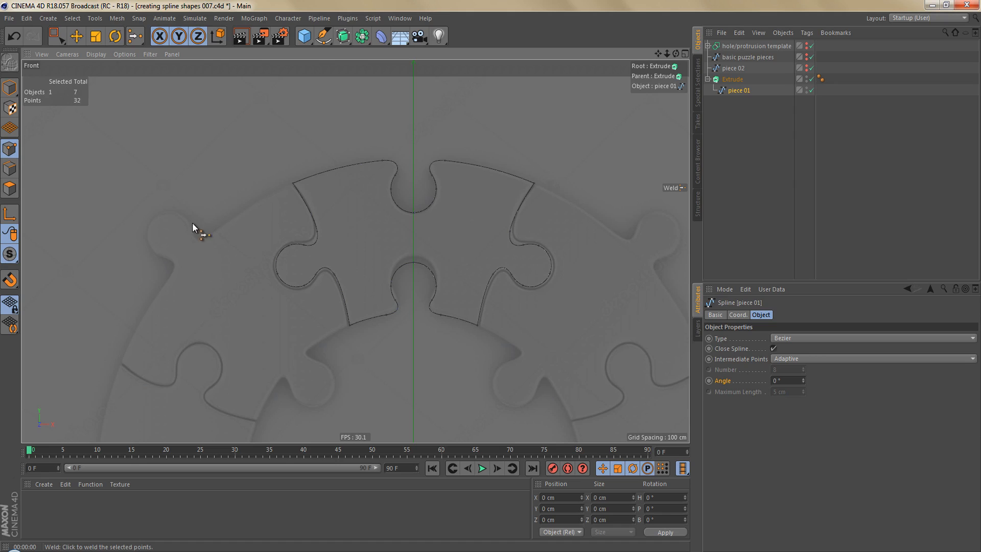